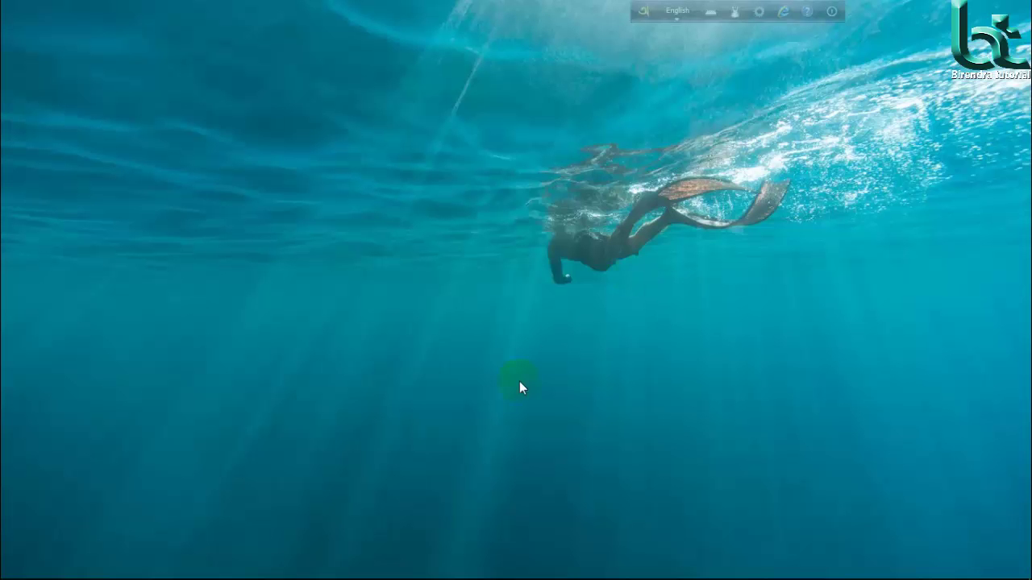
- Bring up Photoshop with the IMG_0039.CR2 candle jar photo
{"action": "mouse_move", "coordinate": [403, 572]}
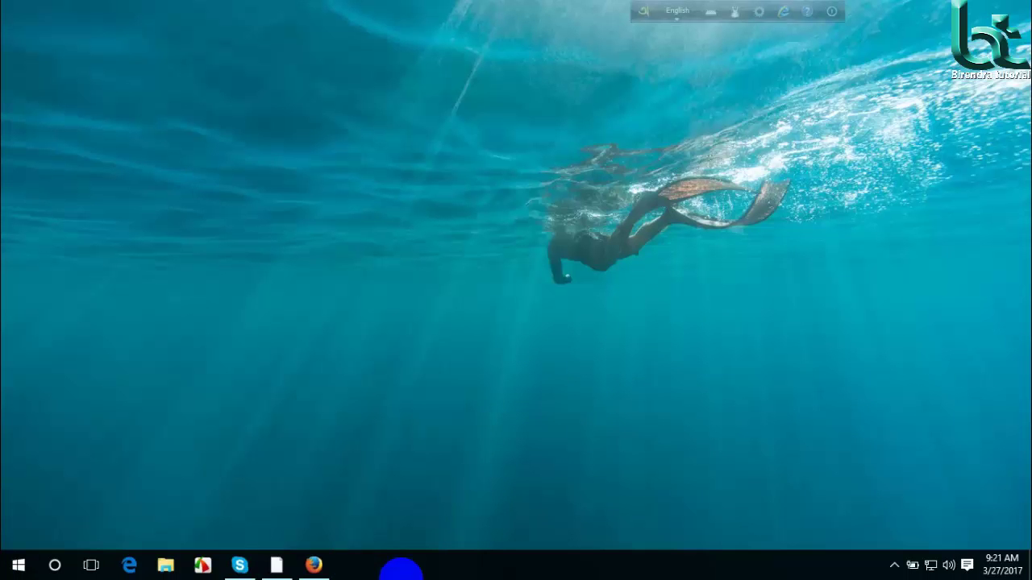
{"action": "left_click", "coordinate": [277, 566]}
{"action": "left_click", "coordinate": [483, 477]}
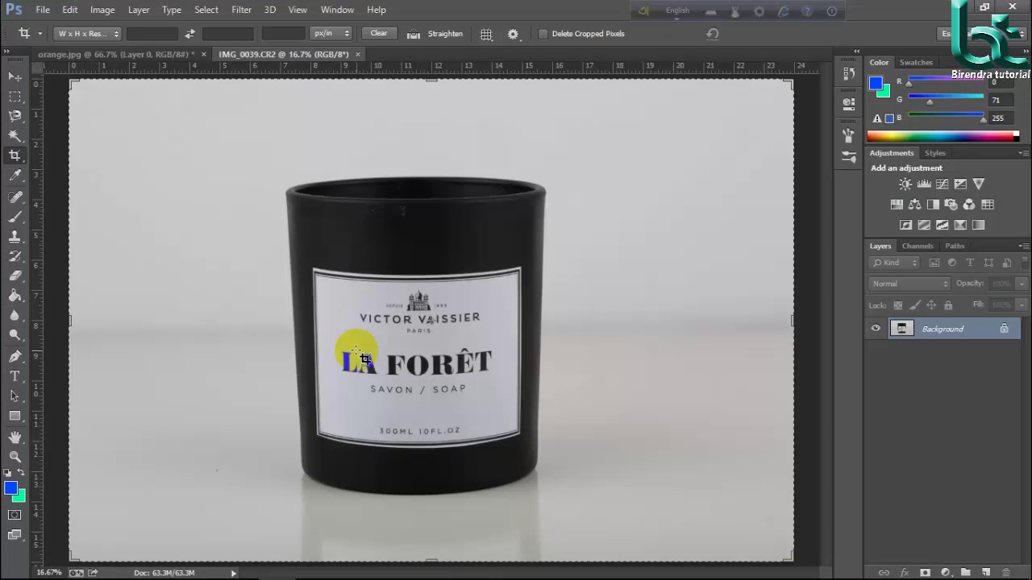
{"action": "left_click", "coordinate": [396, 210]}
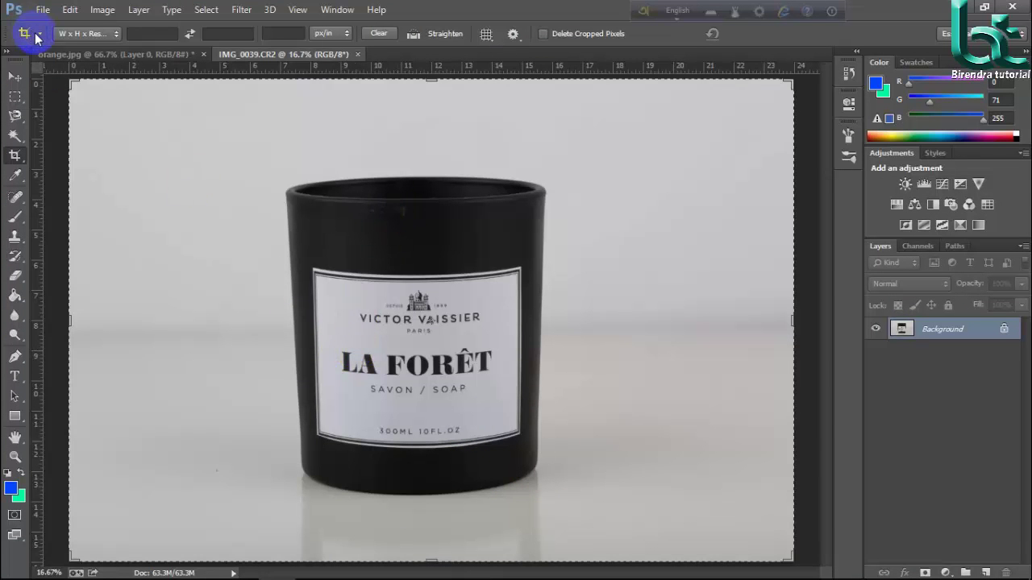
- Select the standard Crop Tool and show its saved 300 ppi crop presets
{"action": "right_click", "coordinate": [14, 155]}
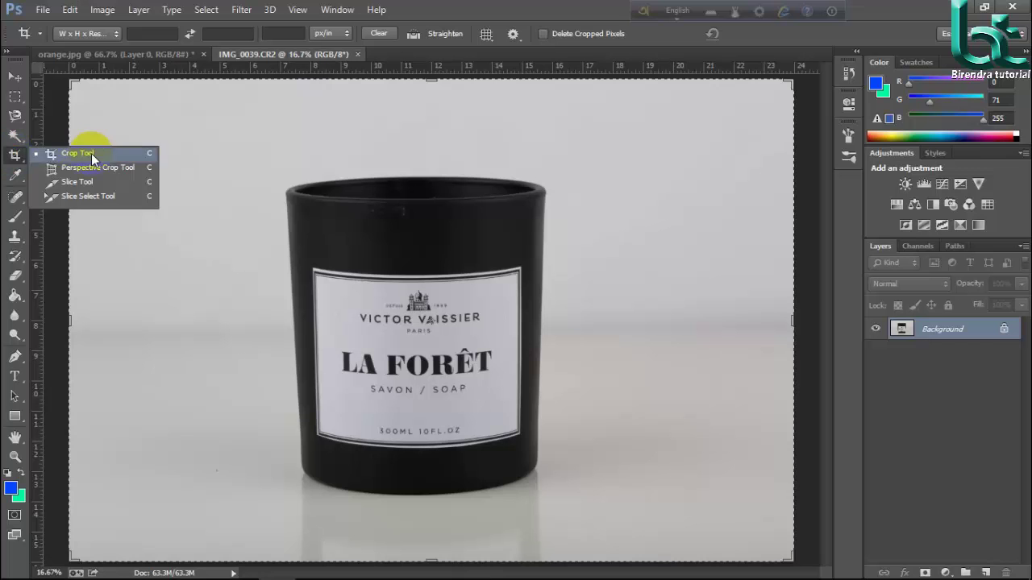
{"action": "left_click", "coordinate": [91, 154]}
{"action": "left_click", "coordinate": [37, 34]}
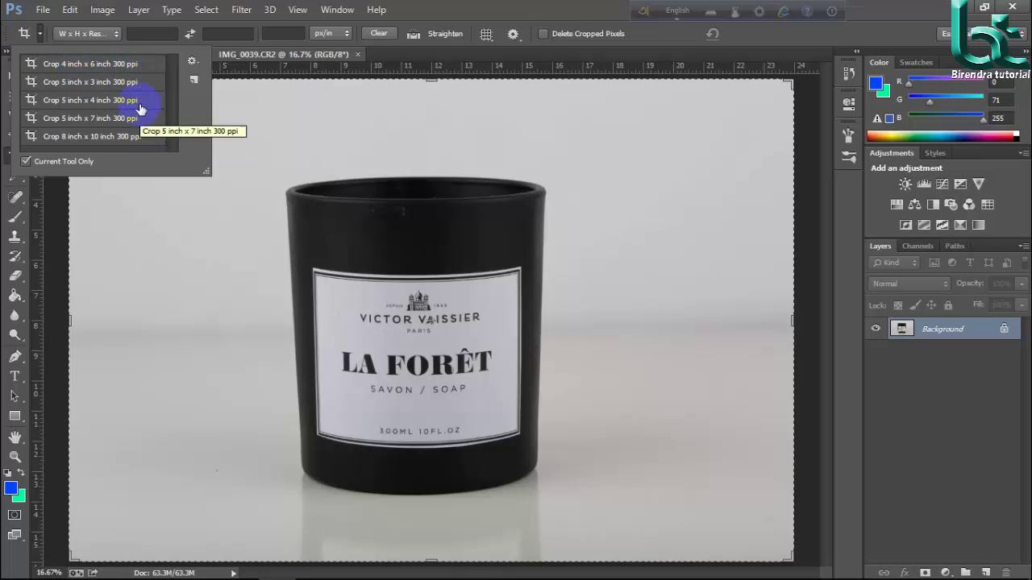
- Constrain the crop to a custom 5:10 ratio, then clear the ratio values
{"action": "left_click", "coordinate": [105, 37]}
{"action": "left_click", "coordinate": [112, 36]}
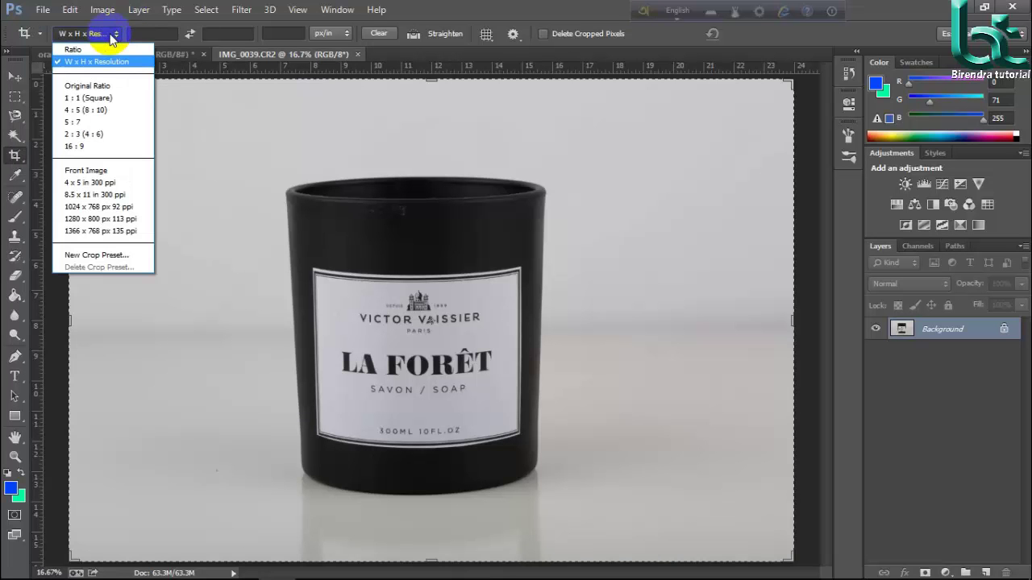
{"action": "left_click", "coordinate": [107, 48]}
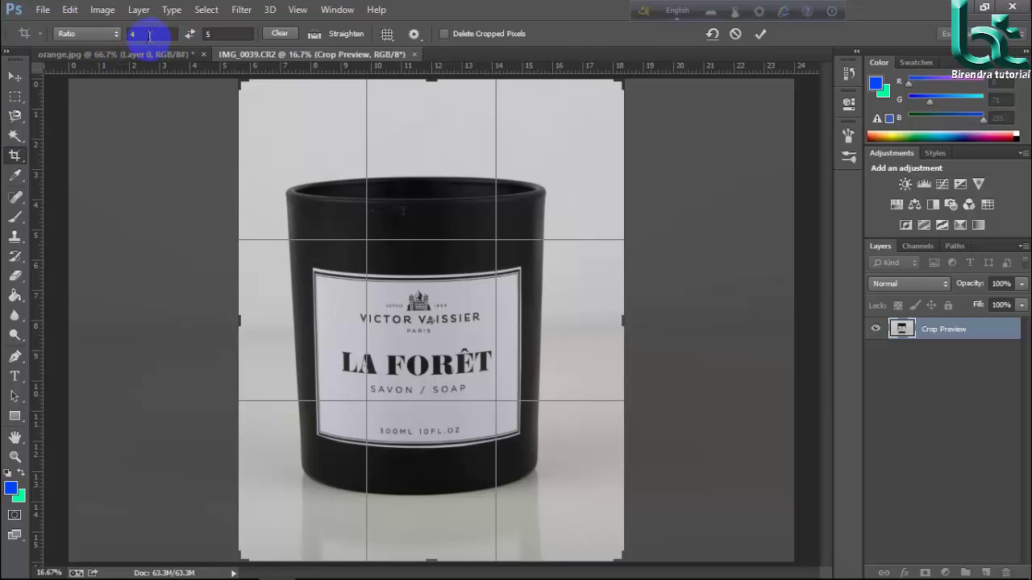
{"action": "left_click", "coordinate": [130, 34]}
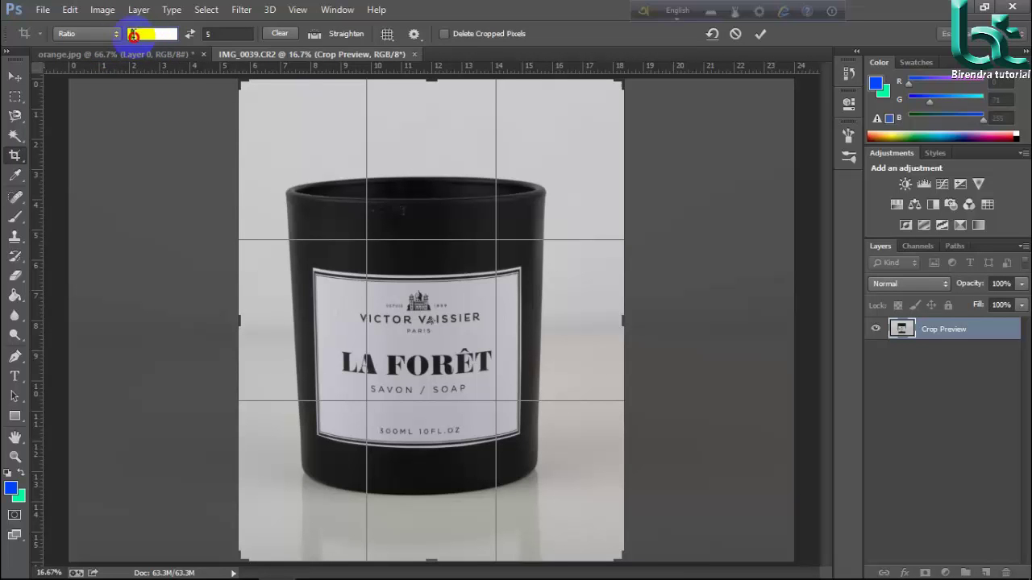
{"action": "type", "text": "5"}
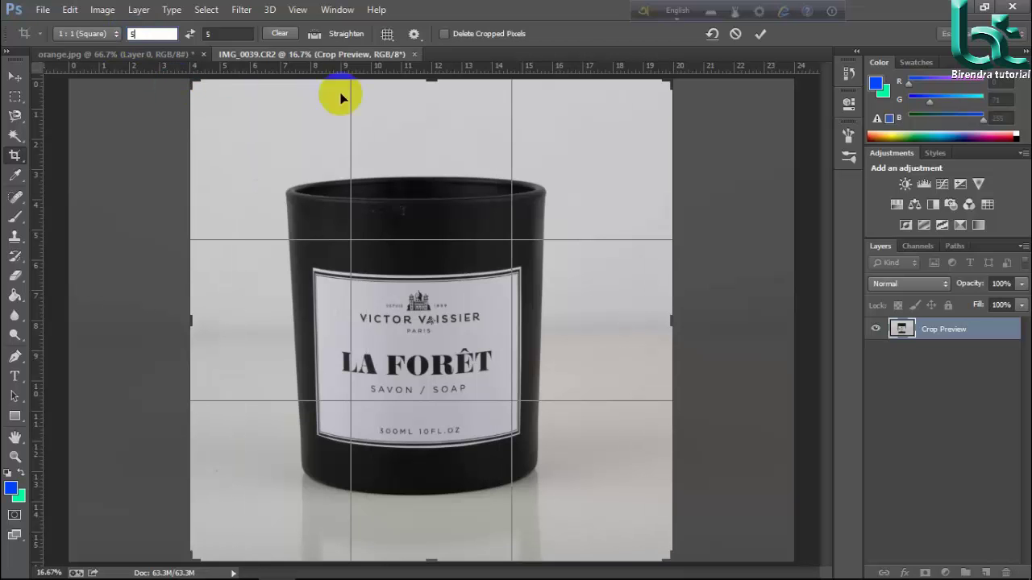
{"action": "left_click", "coordinate": [203, 36]}
{"action": "type", "text": "10"}
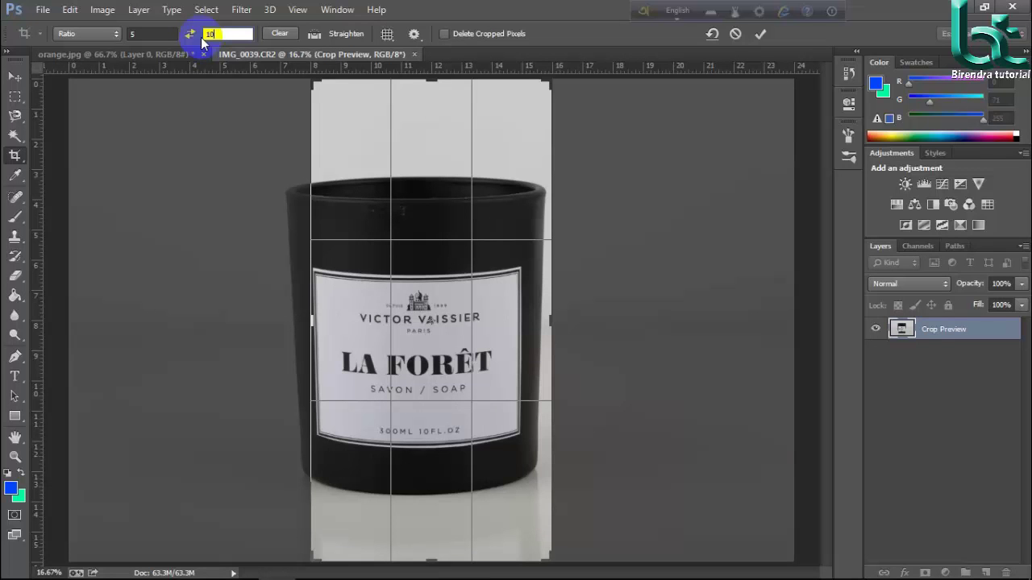
{"action": "left_click", "coordinate": [278, 34]}
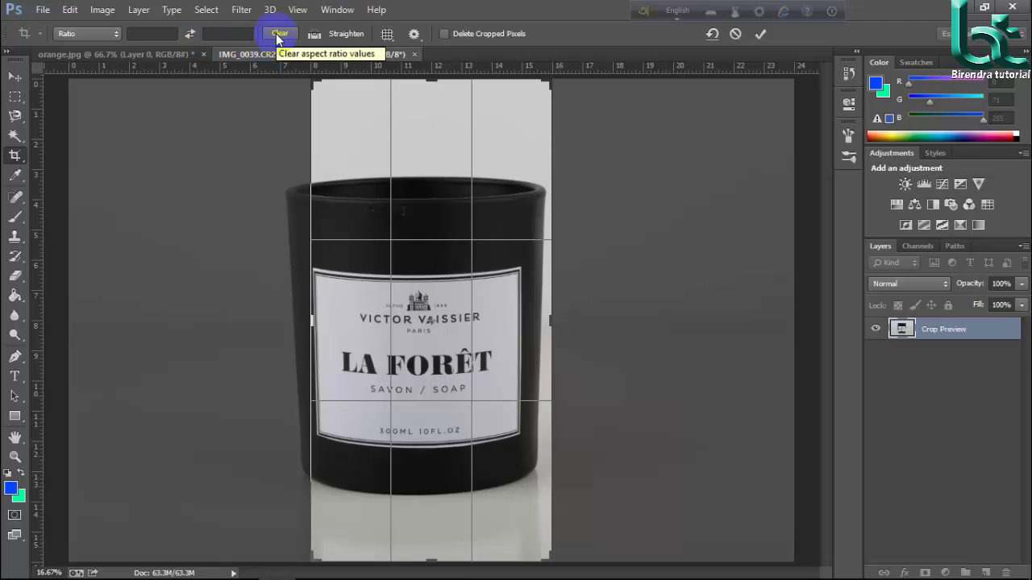
- Switch the crop to W x H x Resolution and enter 5, 5 and 300
{"action": "left_click", "coordinate": [112, 34]}
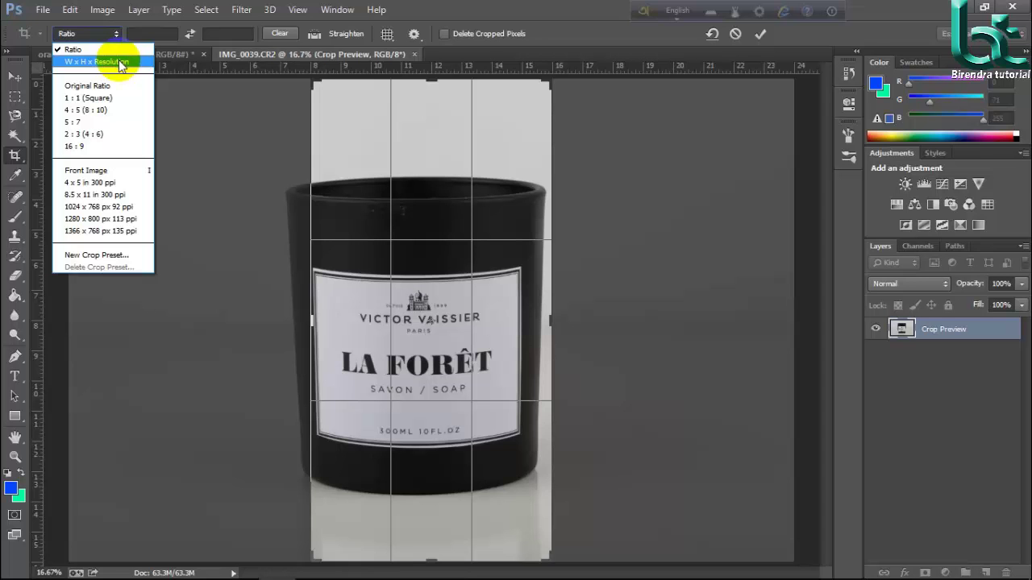
{"action": "left_click", "coordinate": [121, 63]}
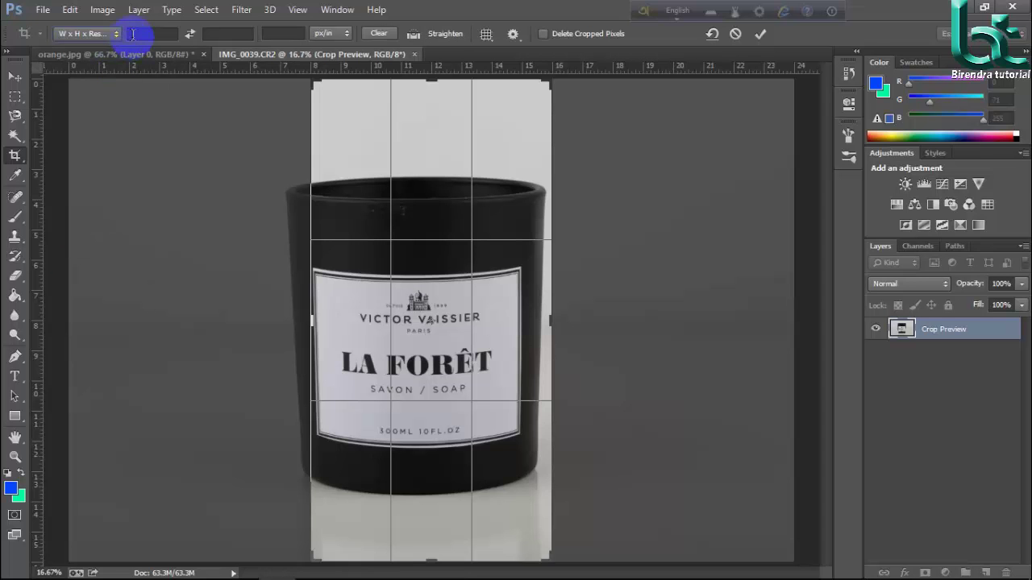
{"action": "left_click", "coordinate": [132, 34]}
{"action": "type", "text": "5"}
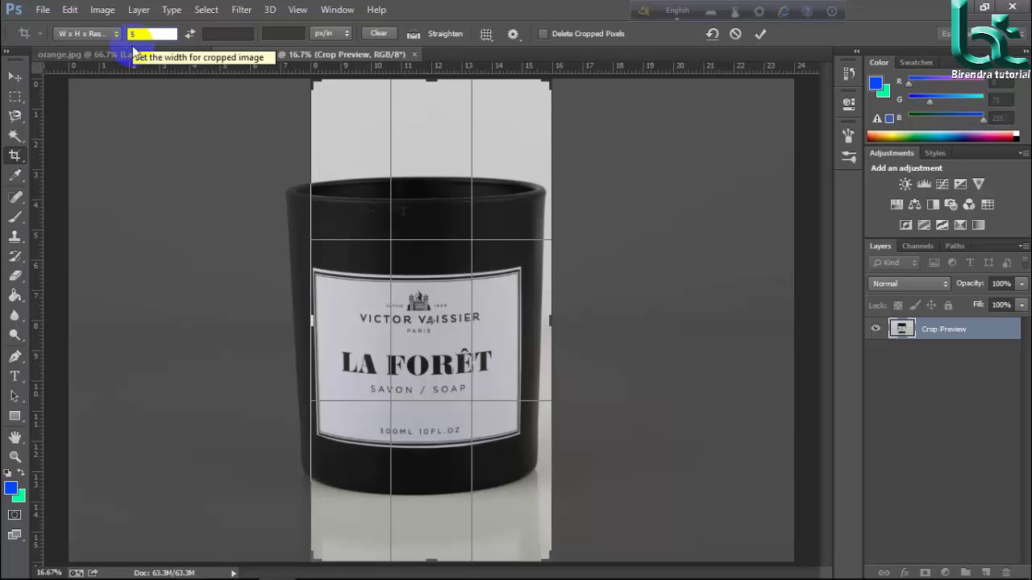
{"action": "left_click", "coordinate": [221, 34]}
{"action": "type", "text": "5"}
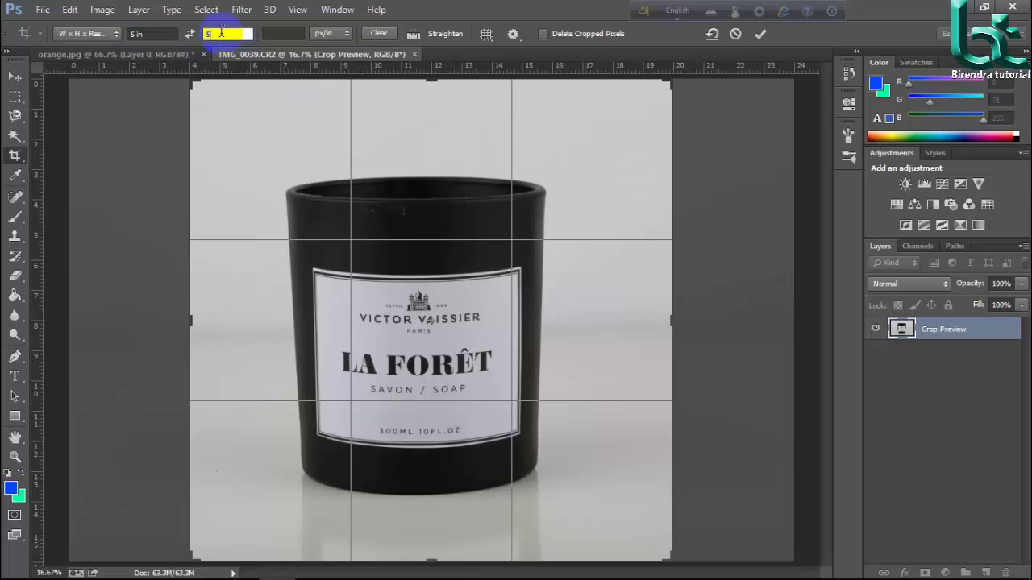
{"action": "left_click", "coordinate": [290, 33]}
{"action": "type", "text": "300"}
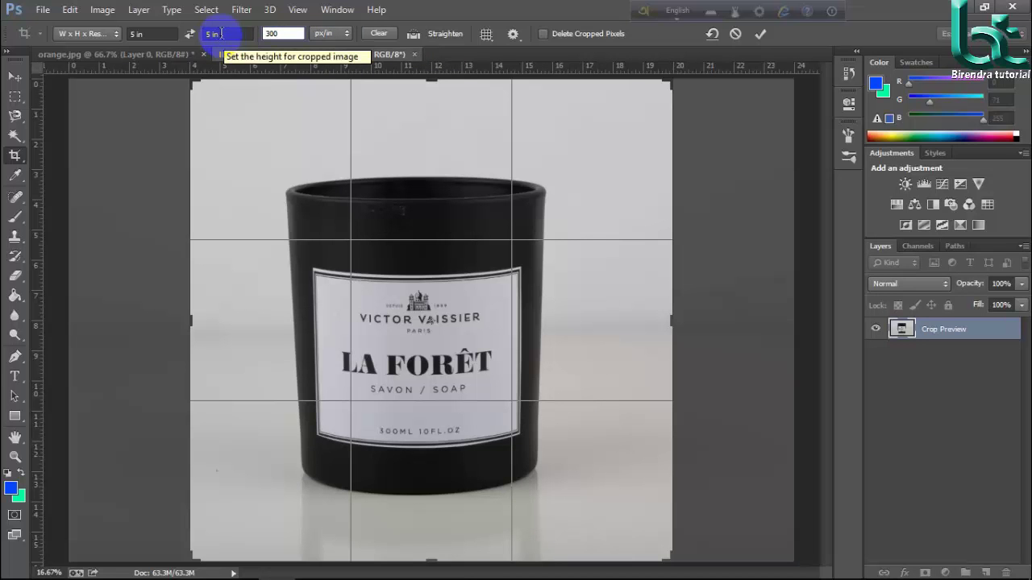
- Correct the crop width to 5 px and the height to 4 px
{"action": "left_click", "coordinate": [148, 33]}
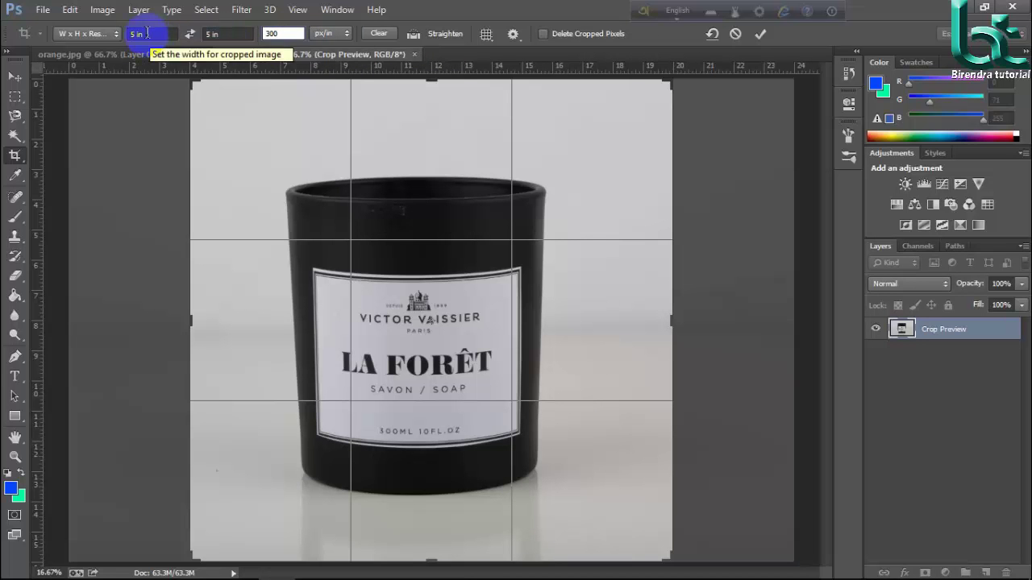
{"action": "type", "text": "5"}
{"action": "key", "text": "BackSpace"}
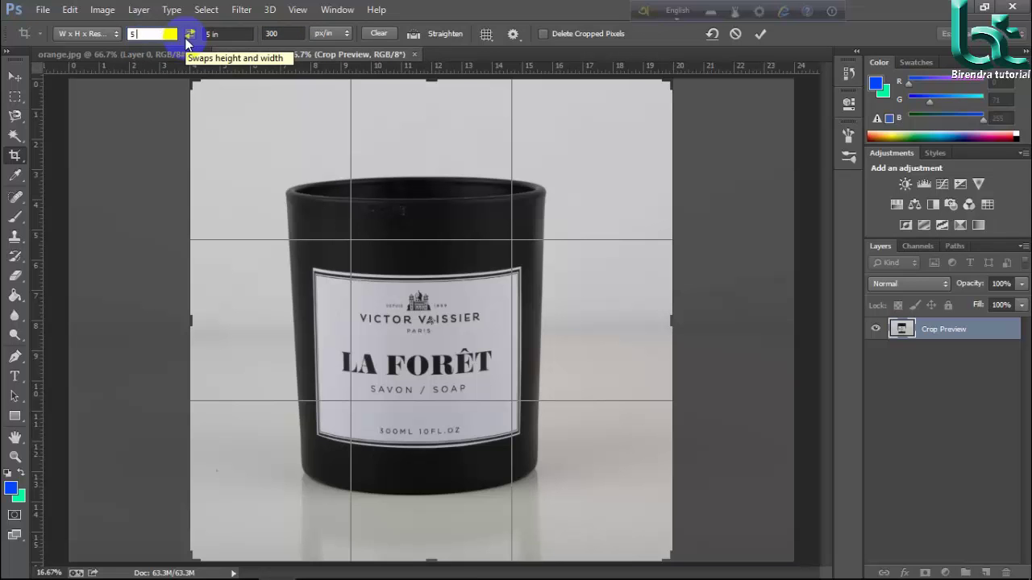
{"action": "type", "text": "px"}
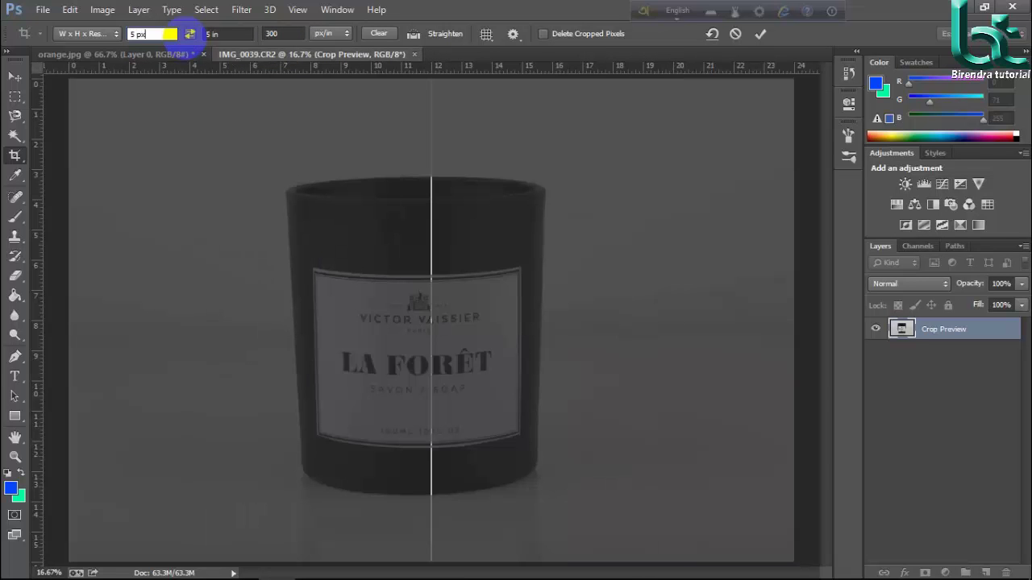
{"action": "left_click", "coordinate": [221, 34]}
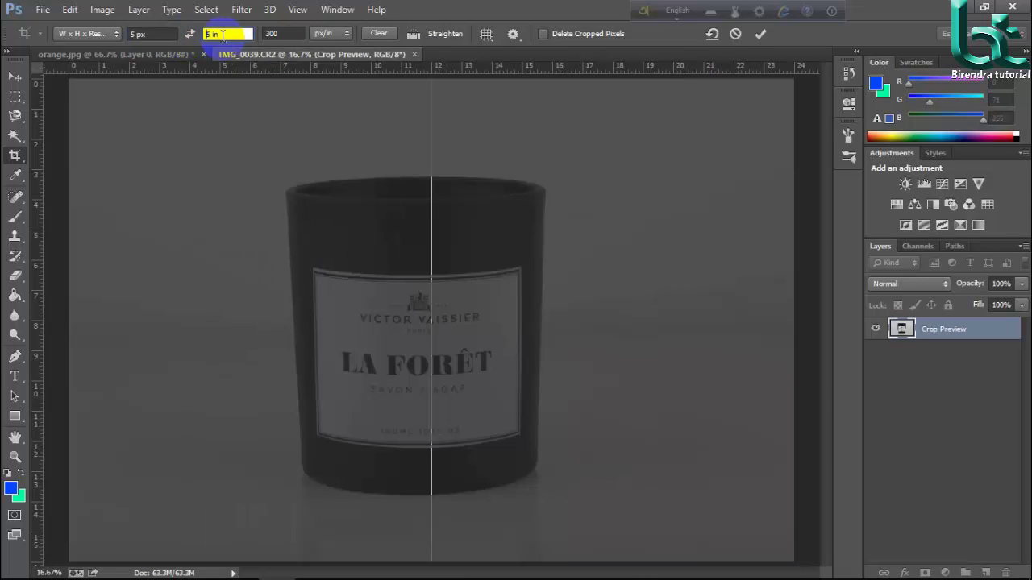
{"action": "key", "text": "Down"}
{"action": "key", "text": "BackSpace"}
{"action": "key", "text": "BackSpace"}
{"action": "key", "text": "BackSpace"}
{"action": "key", "text": "Return"}
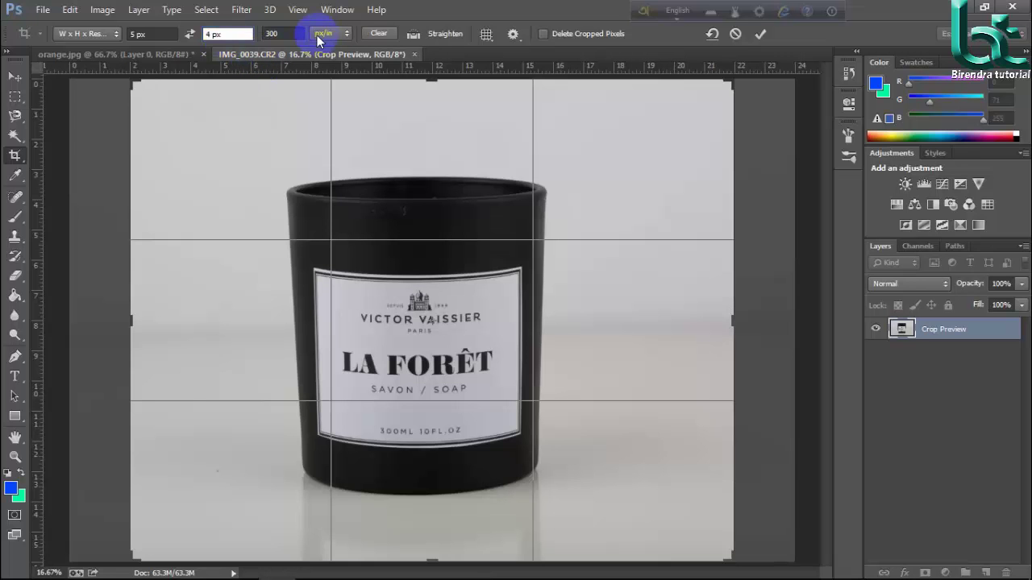
- Set the crop preset back to Original Ratio so the frame spans the whole photo
{"action": "left_click", "coordinate": [111, 34]}
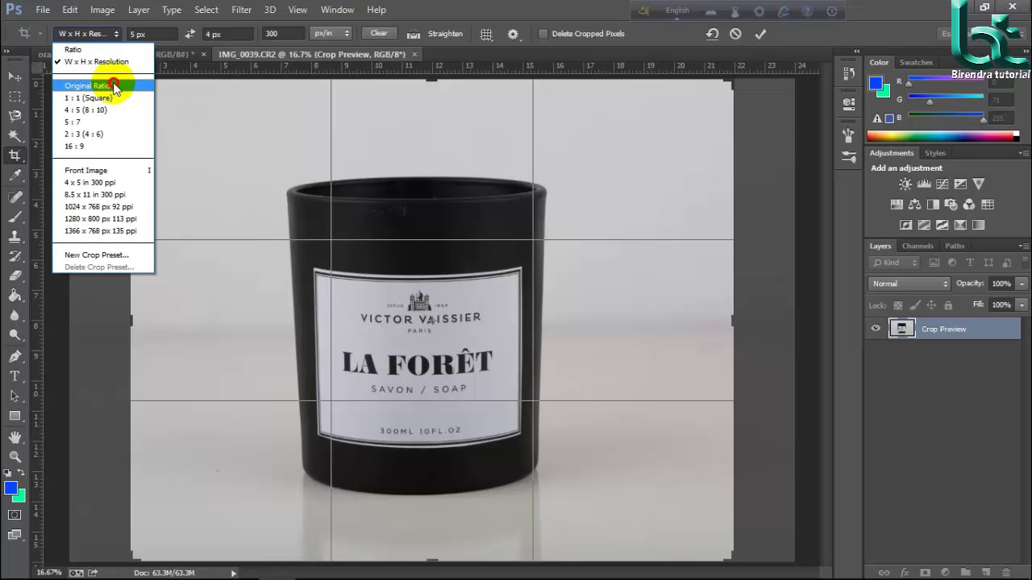
{"action": "left_click", "coordinate": [114, 86]}
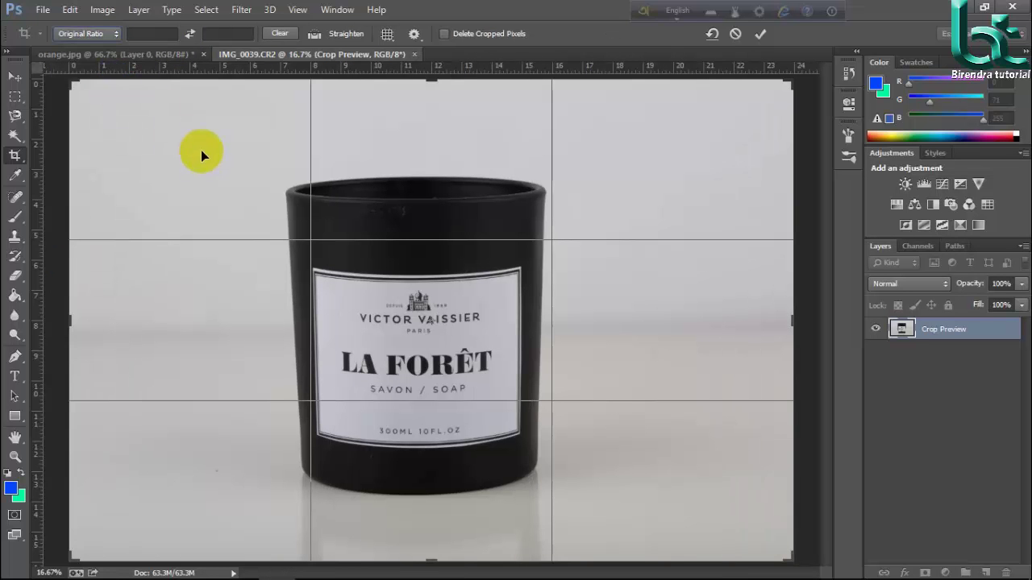
{"action": "left_click", "coordinate": [114, 35]}
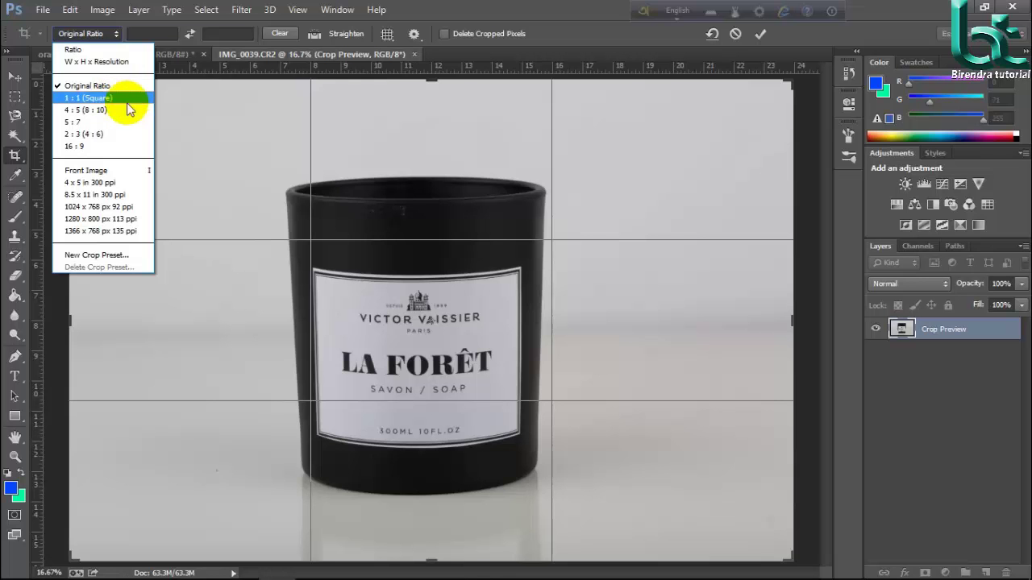
- Save a new crop preset named 5:10 and keep it selected
{"action": "left_click", "coordinate": [130, 259]}
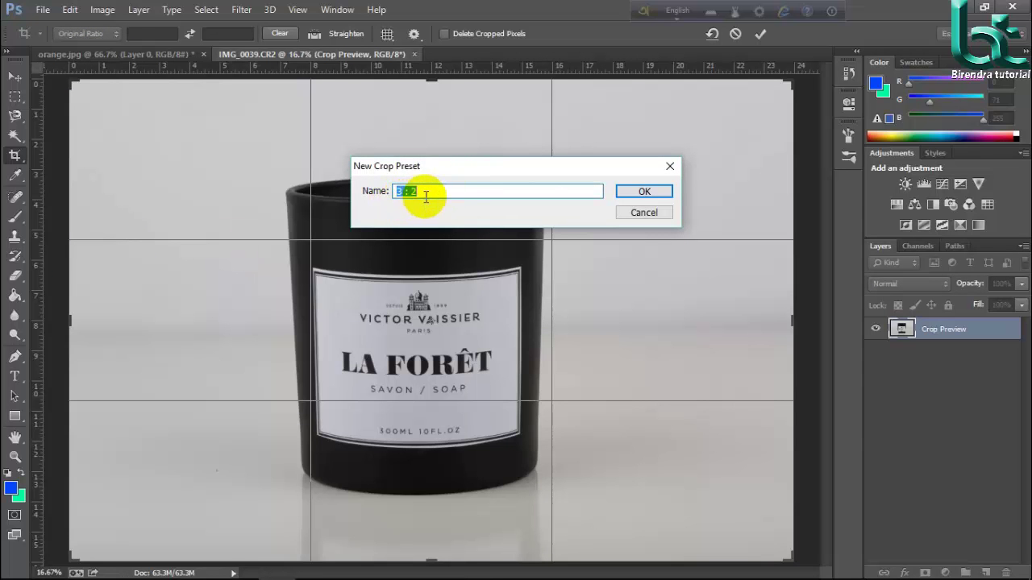
{"action": "left_click_drag", "start_coordinate": [410, 191], "coordinate": [361, 192]}
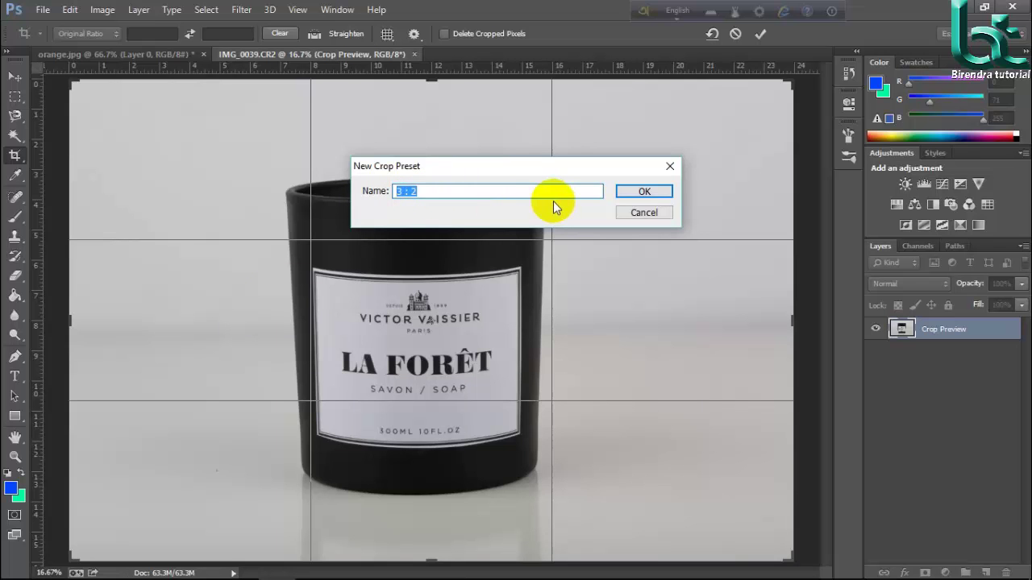
{"action": "type", "text": "5:10"}
{"action": "left_click", "coordinate": [664, 191]}
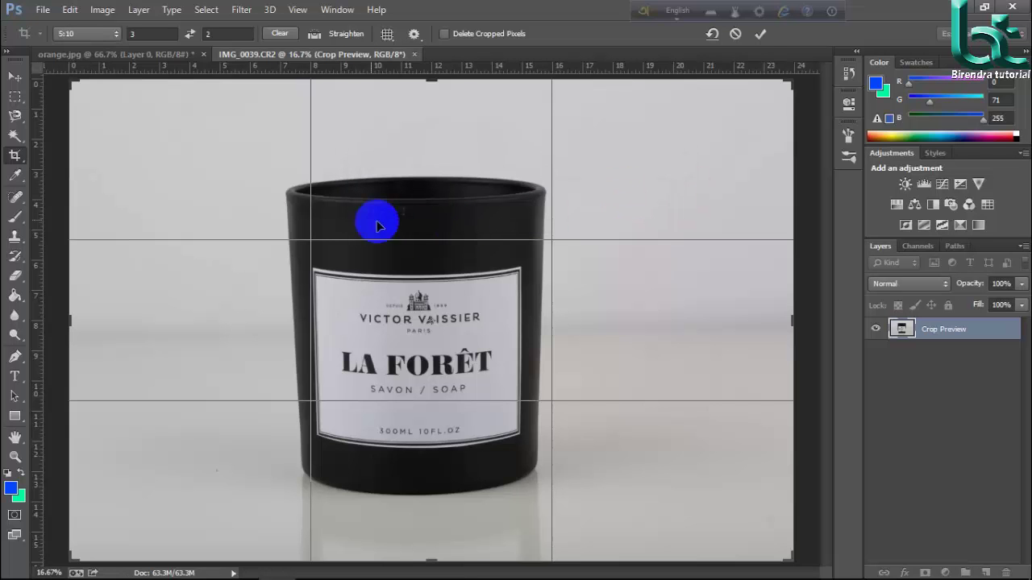
{"action": "left_click", "coordinate": [84, 36]}
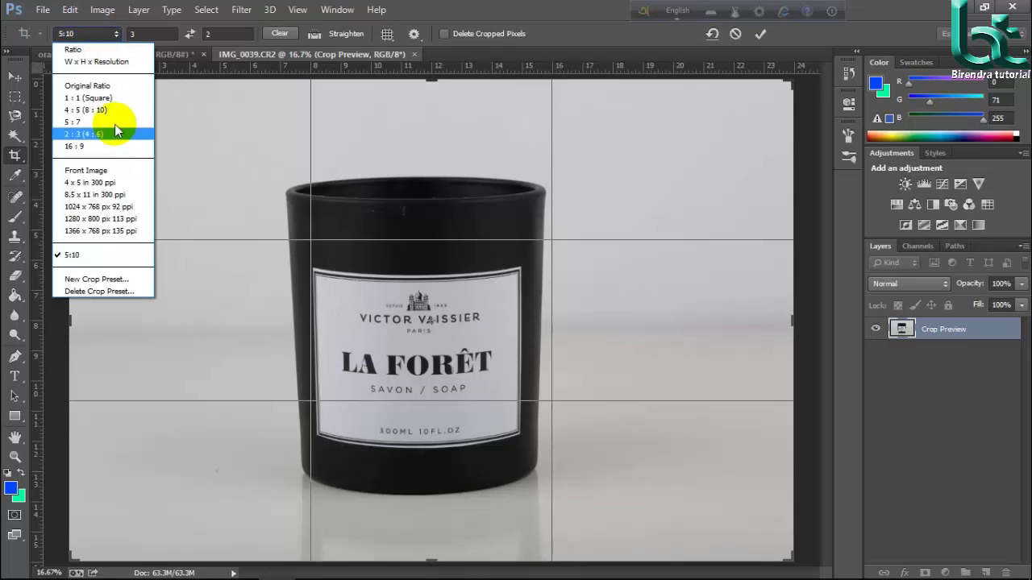
{"action": "left_click", "coordinate": [114, 260]}
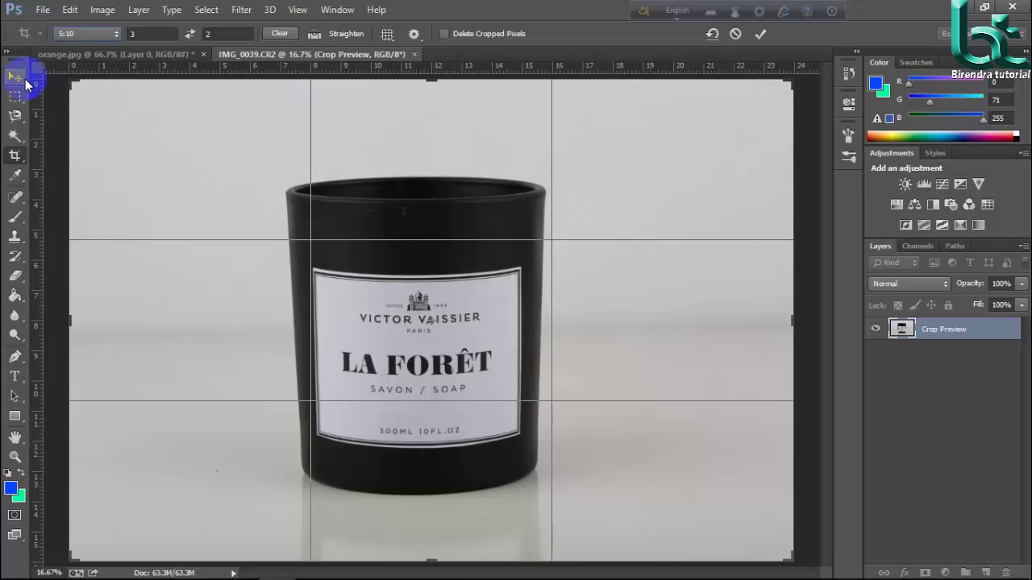
- Apply the pending crop, start a new crop and clear the fixed 3:2 ratio
{"action": "left_click", "coordinate": [16, 136]}
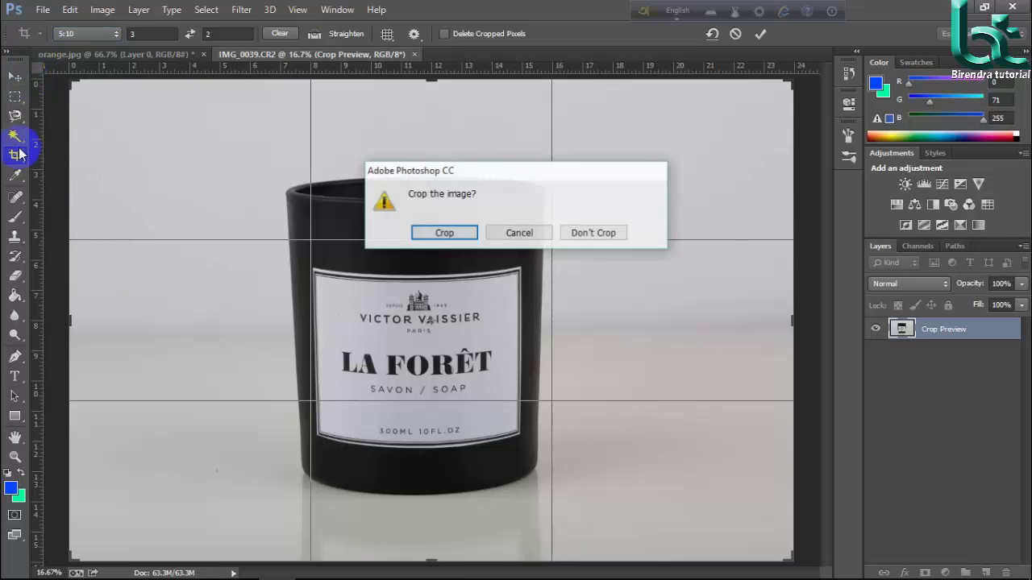
{"action": "left_click", "coordinate": [443, 234]}
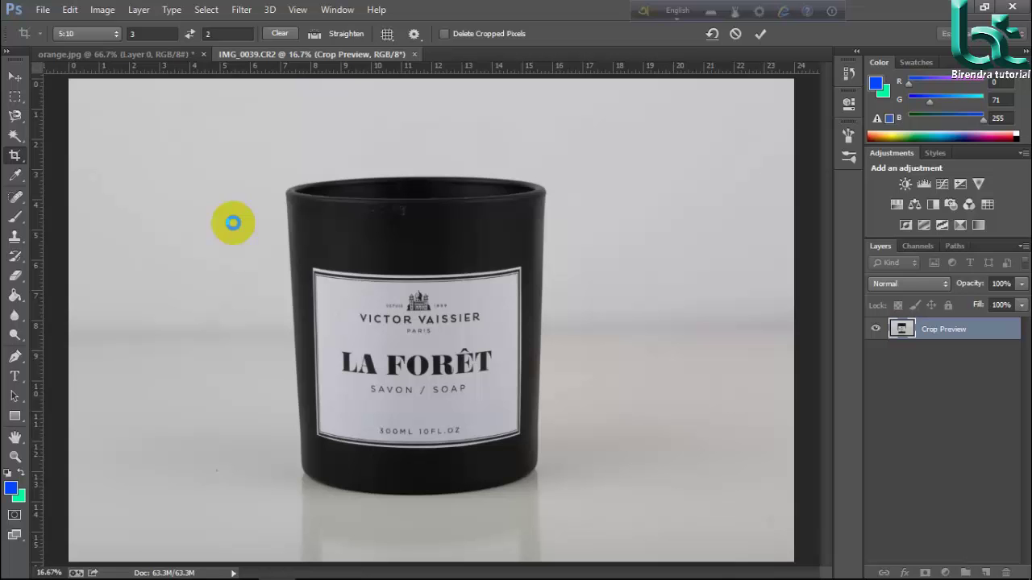
{"action": "left_click", "coordinate": [16, 157]}
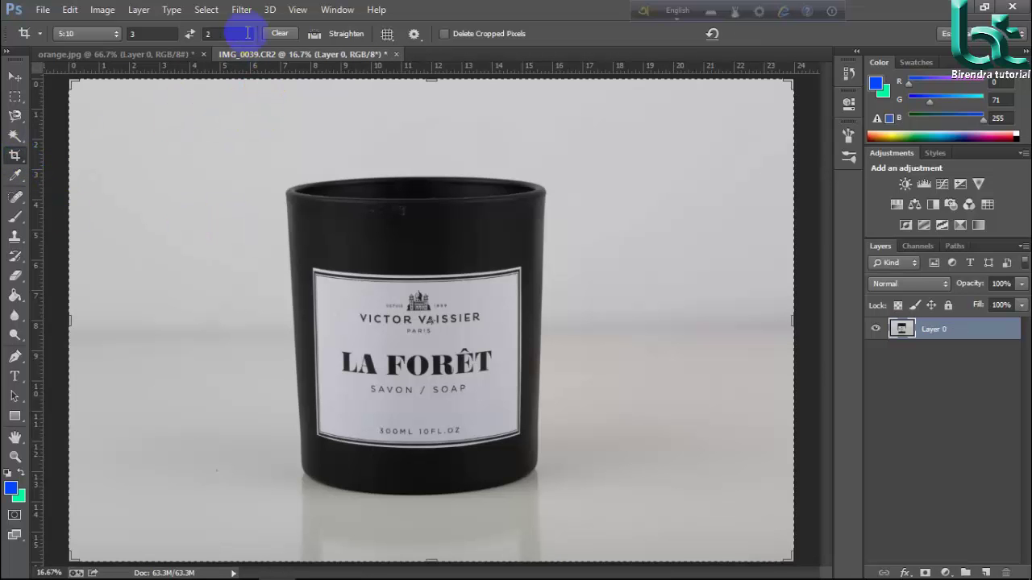
{"action": "left_click", "coordinate": [282, 34]}
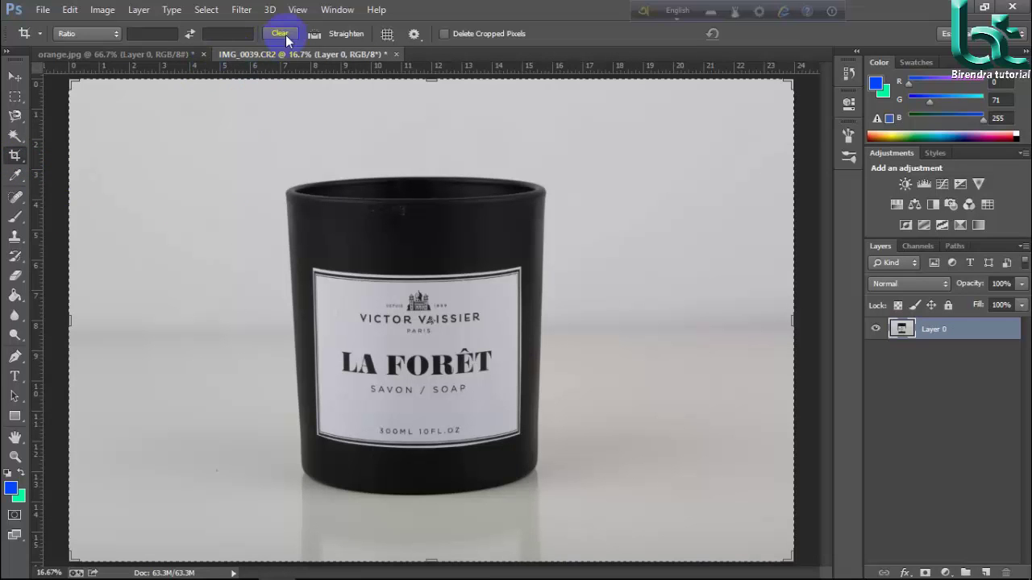
{"action": "left_click", "coordinate": [388, 37]}
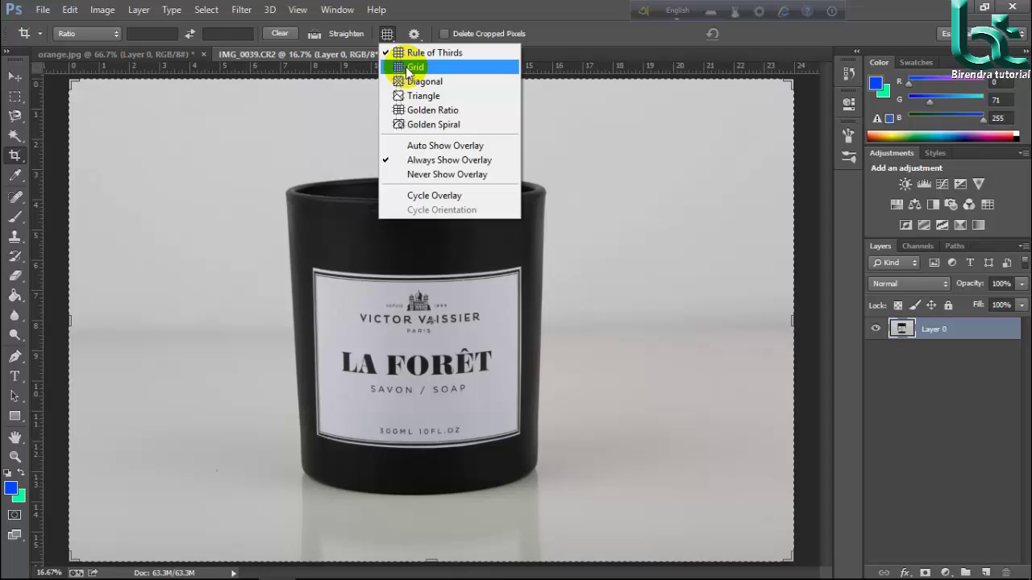
- Switch the crop overlay to Grid over the candle photo
{"action": "left_click", "coordinate": [409, 70]}
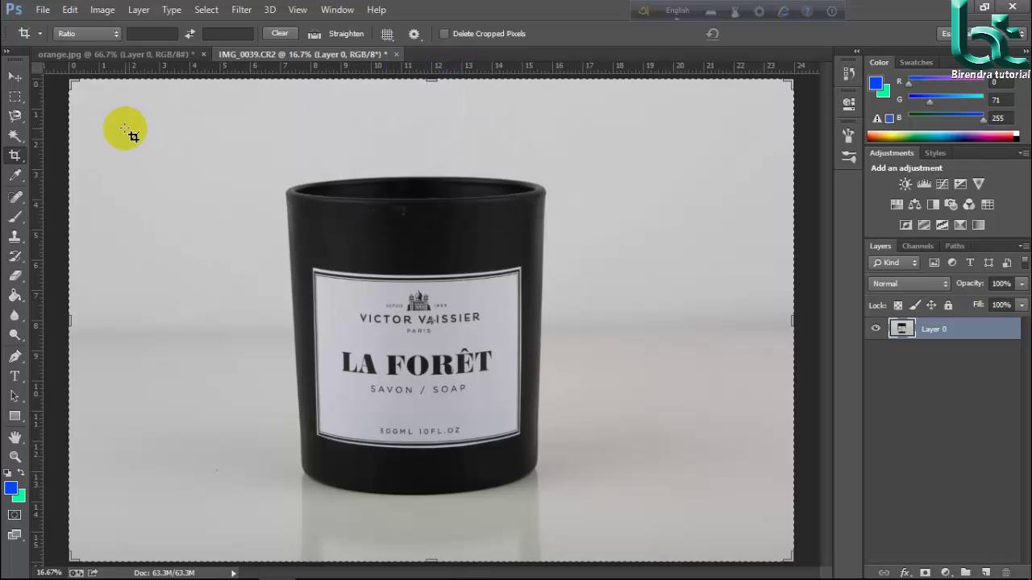
{"action": "left_click", "coordinate": [289, 132]}
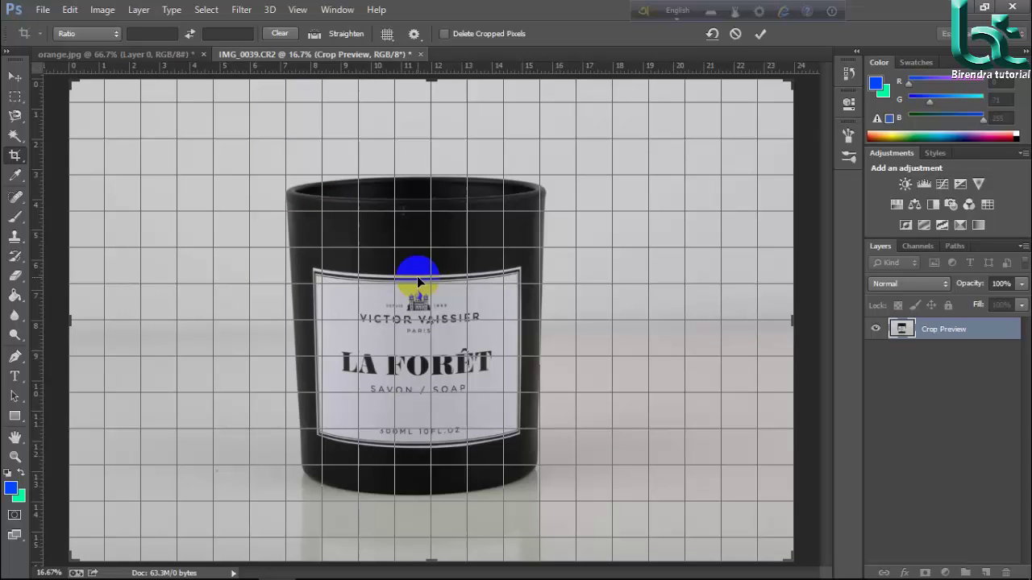
{"action": "left_click", "coordinate": [413, 215]}
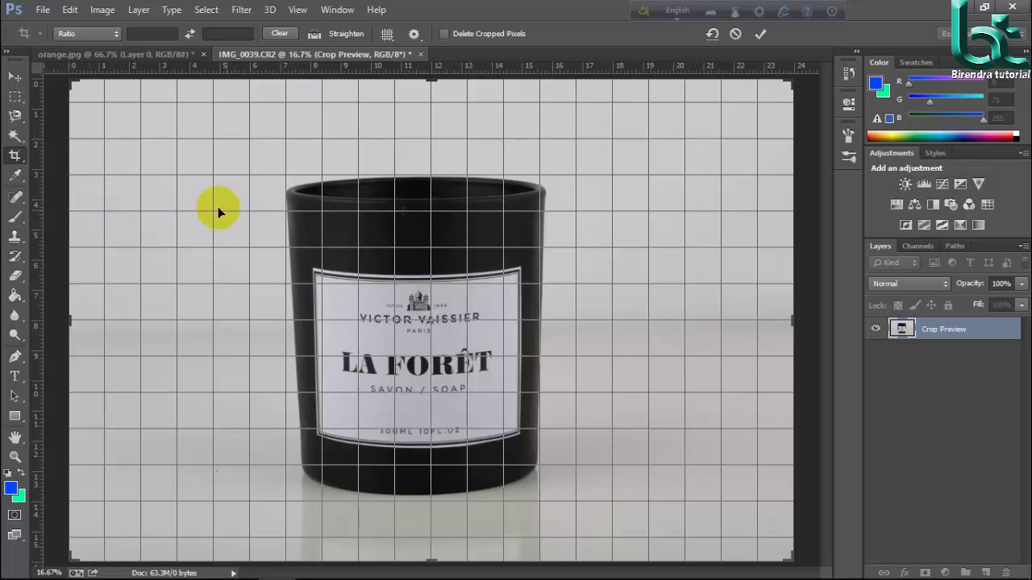
{"action": "left_click", "coordinate": [284, 272]}
{"action": "left_click", "coordinate": [62, 318]}
- Pull the crop's left, top, right and bottom edges in to the jar and commit
{"action": "left_click_drag", "start_coordinate": [63, 318], "coordinate": [174, 321]}
{"action": "left_click", "coordinate": [272, 202]}
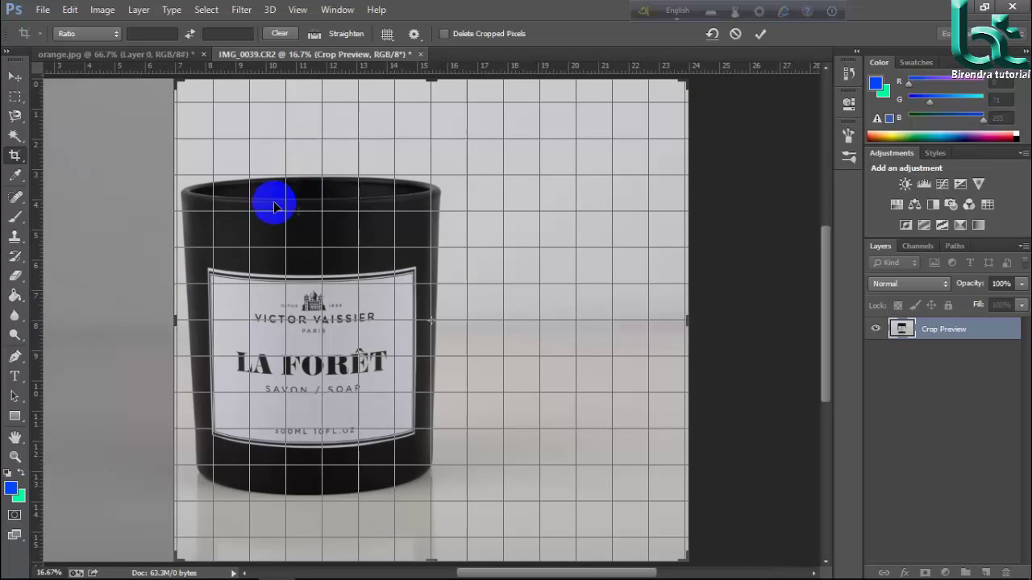
{"action": "left_click_drag", "start_coordinate": [431, 80], "coordinate": [431, 120]}
{"action": "left_click_drag", "start_coordinate": [689, 329], "coordinate": [567, 347]}
{"action": "left_click_drag", "start_coordinate": [424, 529], "coordinate": [428, 476]}
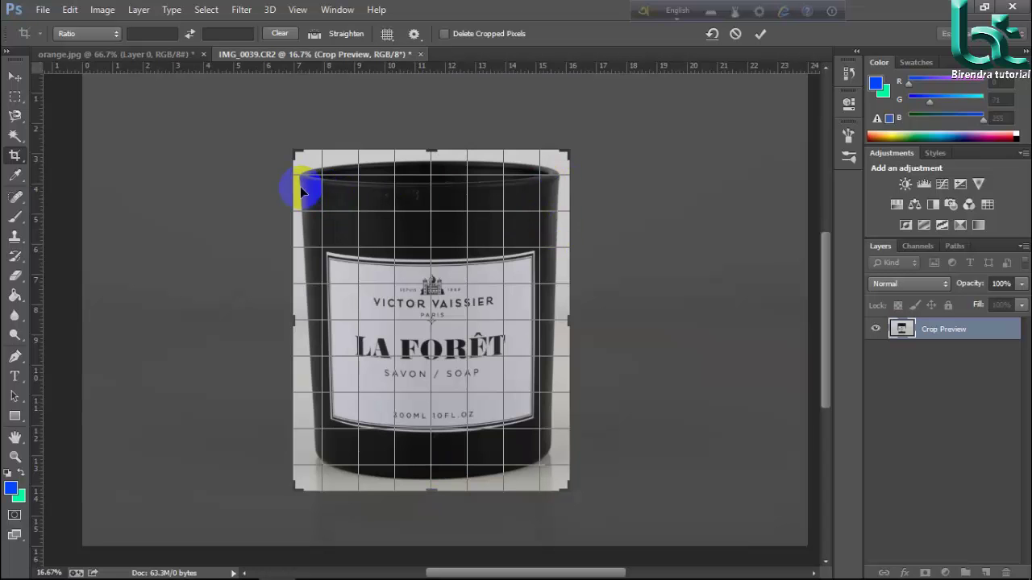
{"action": "double_click", "coordinate": [445, 206]}
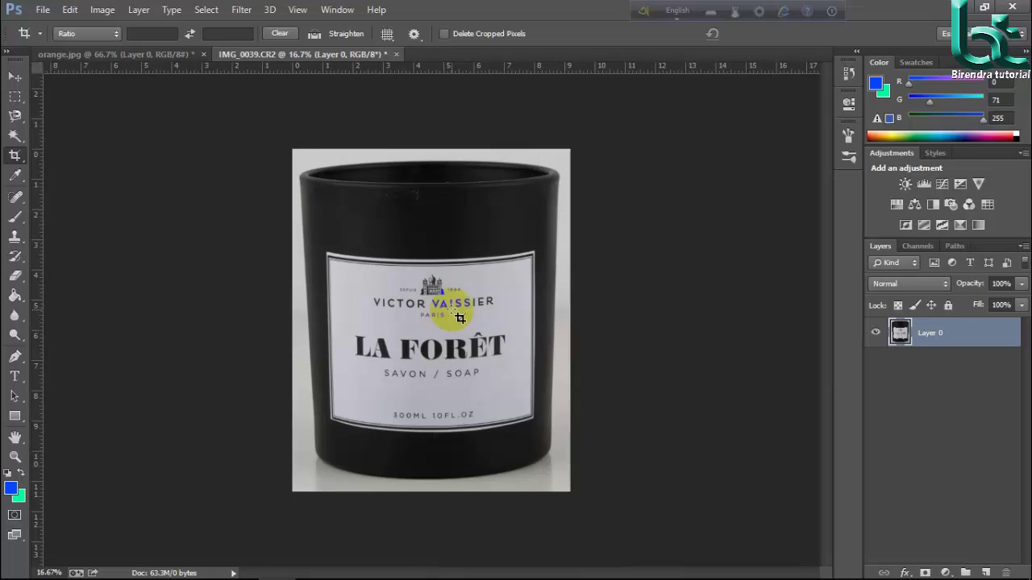
- Preview the Diagonal and then the Triangle crop overlays
{"action": "left_click", "coordinate": [466, 146]}
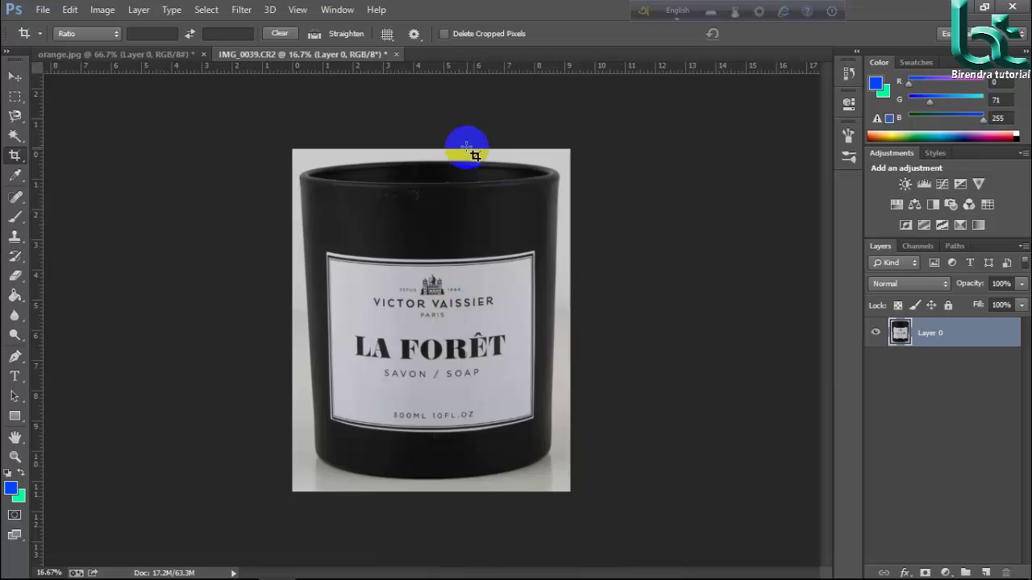
{"action": "left_click", "coordinate": [388, 34]}
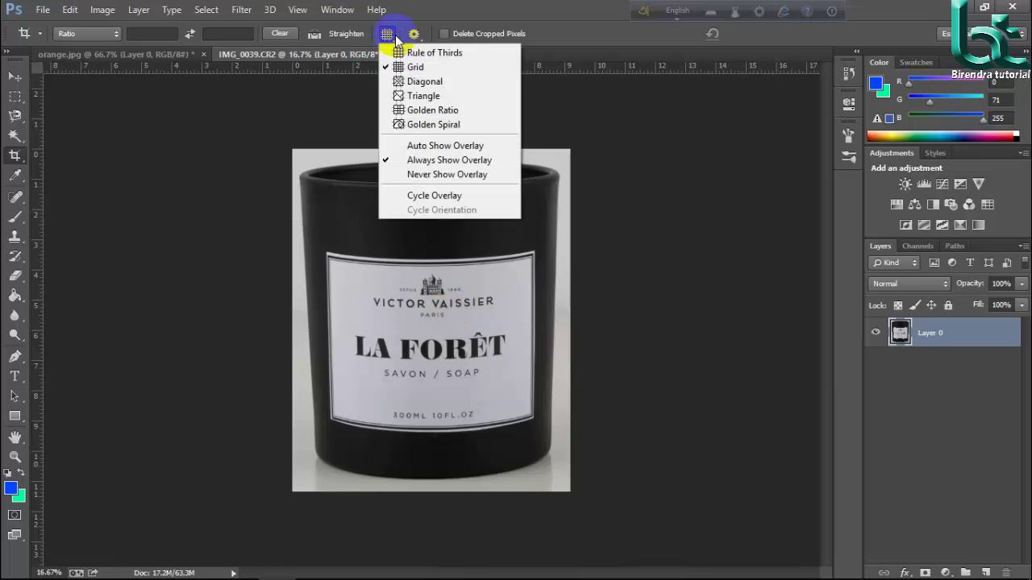
{"action": "left_click", "coordinate": [405, 83]}
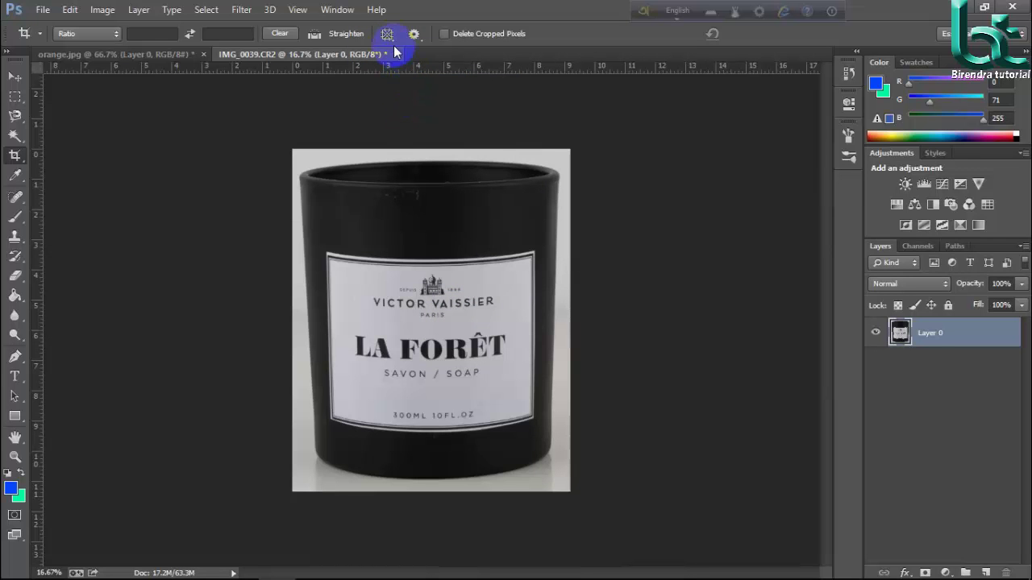
{"action": "left_click", "coordinate": [439, 255]}
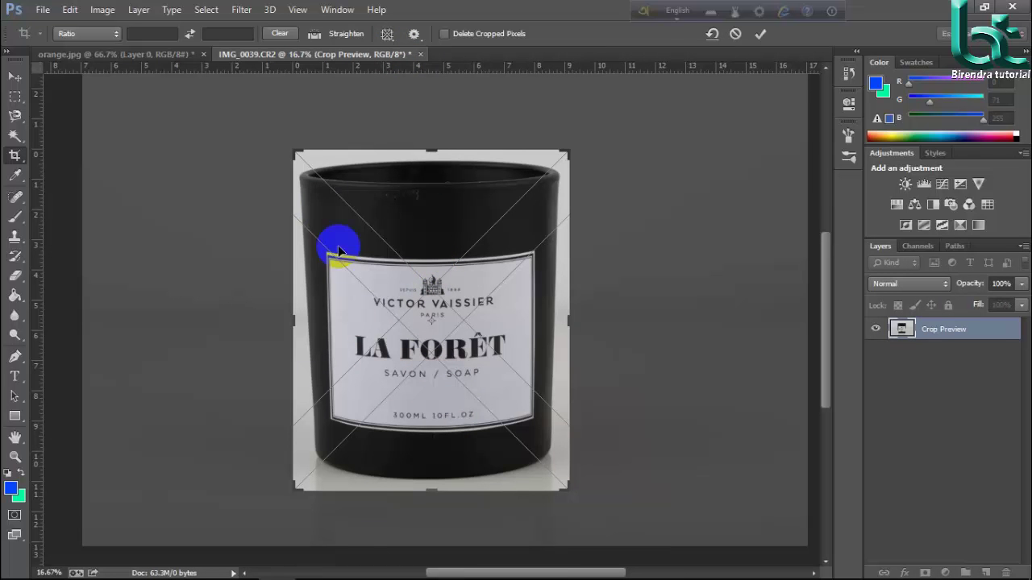
{"action": "left_click", "coordinate": [390, 35]}
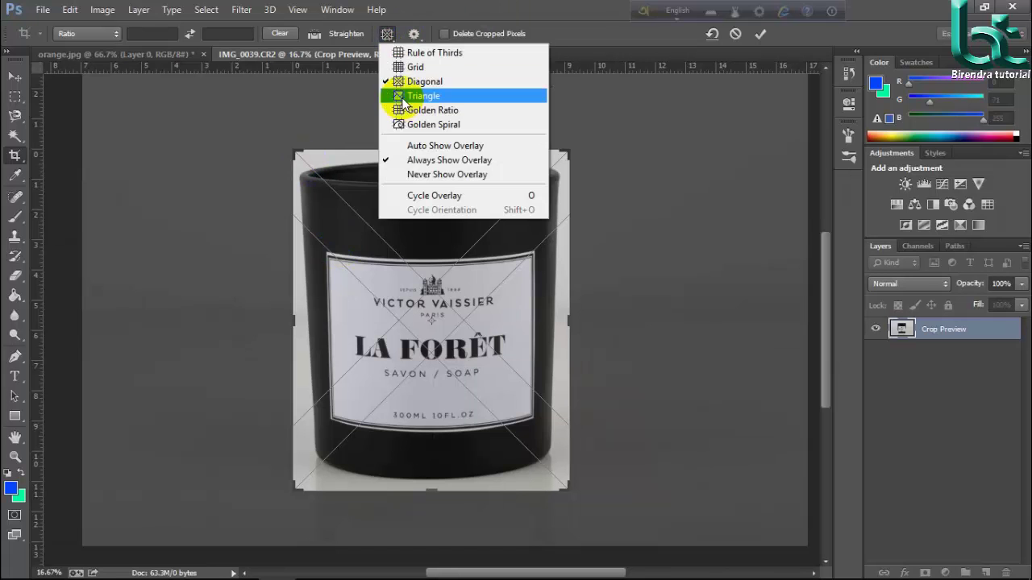
{"action": "left_click", "coordinate": [417, 250]}
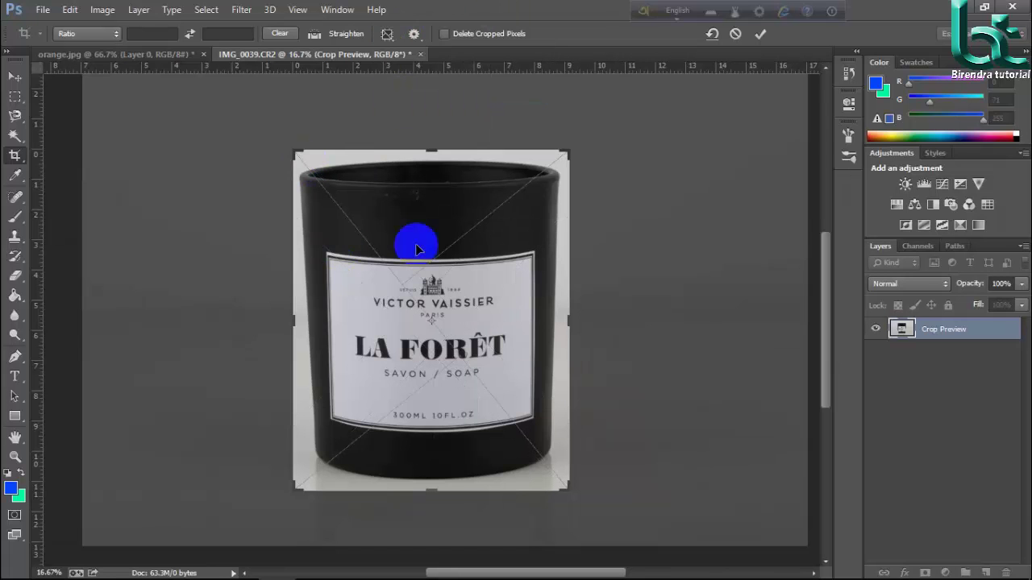
- Preview the Golden Ratio and Golden Spiral overlays, then return to Grid
{"action": "left_click", "coordinate": [387, 35]}
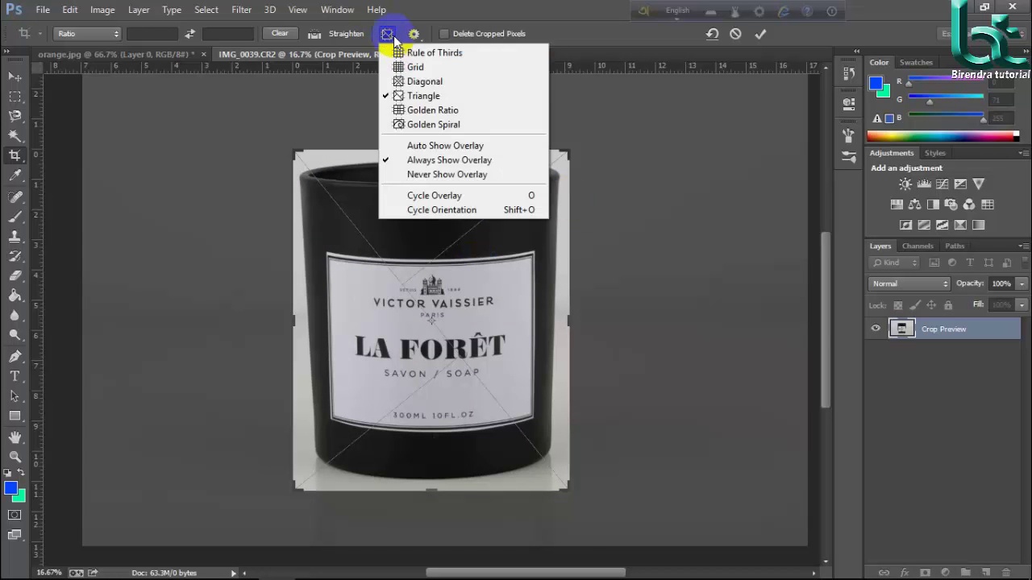
{"action": "left_click", "coordinate": [398, 112]}
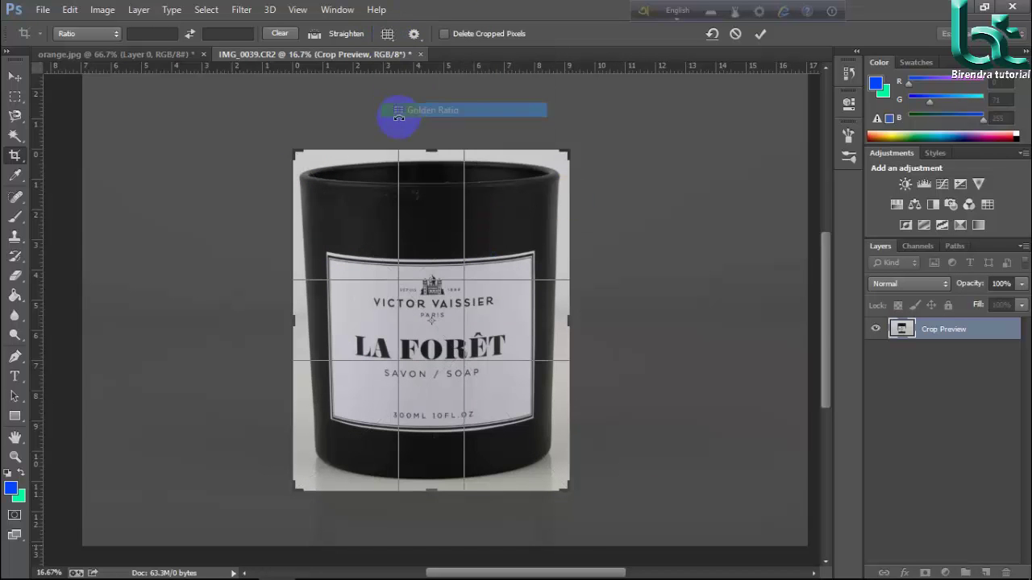
{"action": "left_click", "coordinate": [386, 35]}
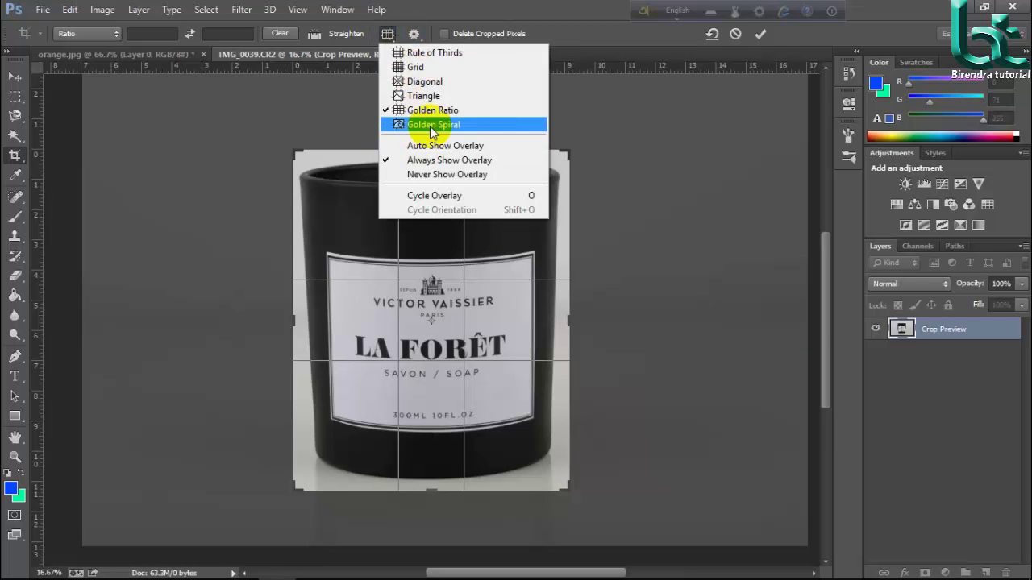
{"action": "left_click", "coordinate": [432, 125]}
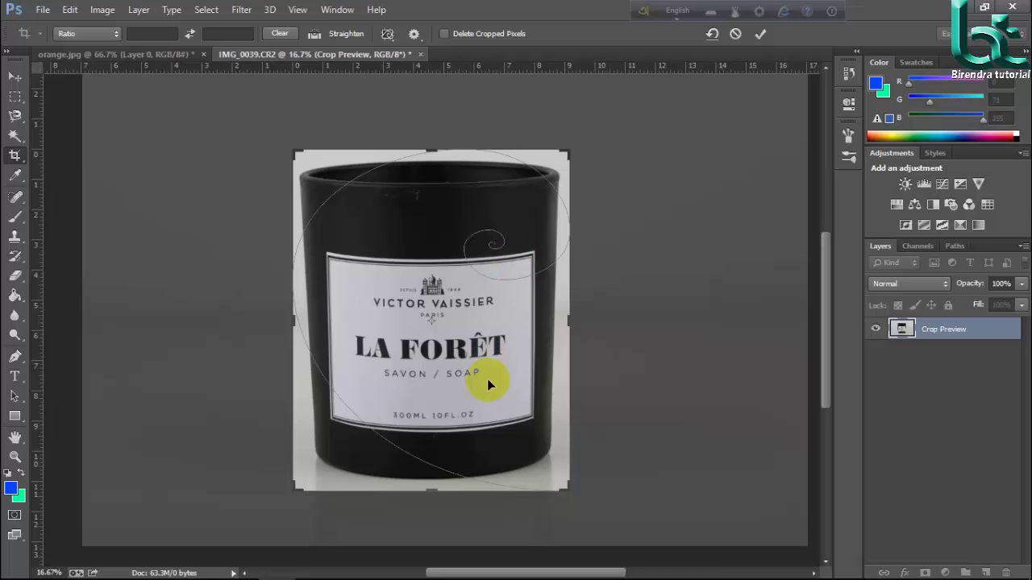
{"action": "left_click", "coordinate": [388, 36]}
{"action": "left_click", "coordinate": [412, 66]}
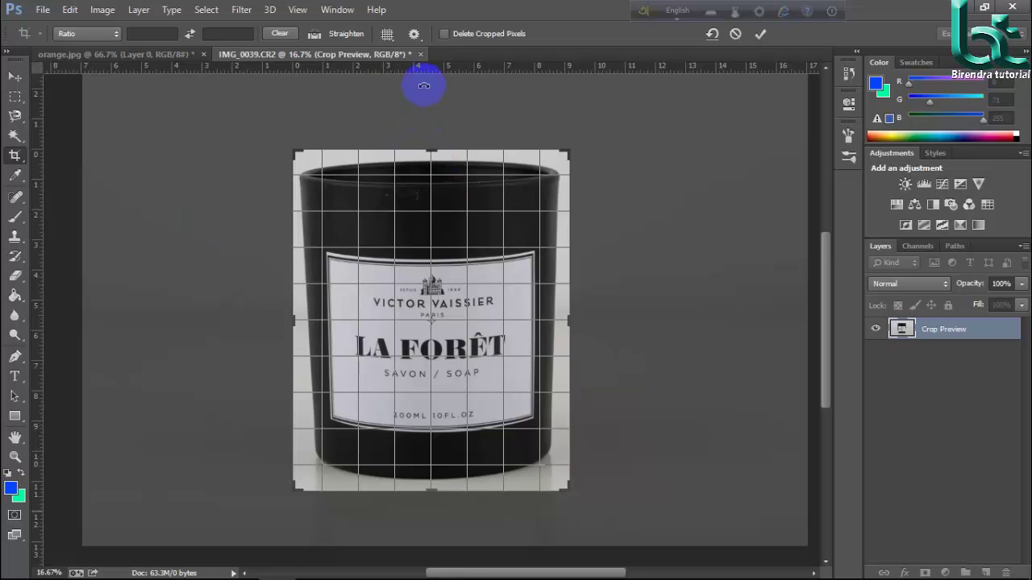
- In crop settings, toggle Show Cropped Area off and on, then uncheck Auto Center Preview
{"action": "left_click", "coordinate": [421, 37]}
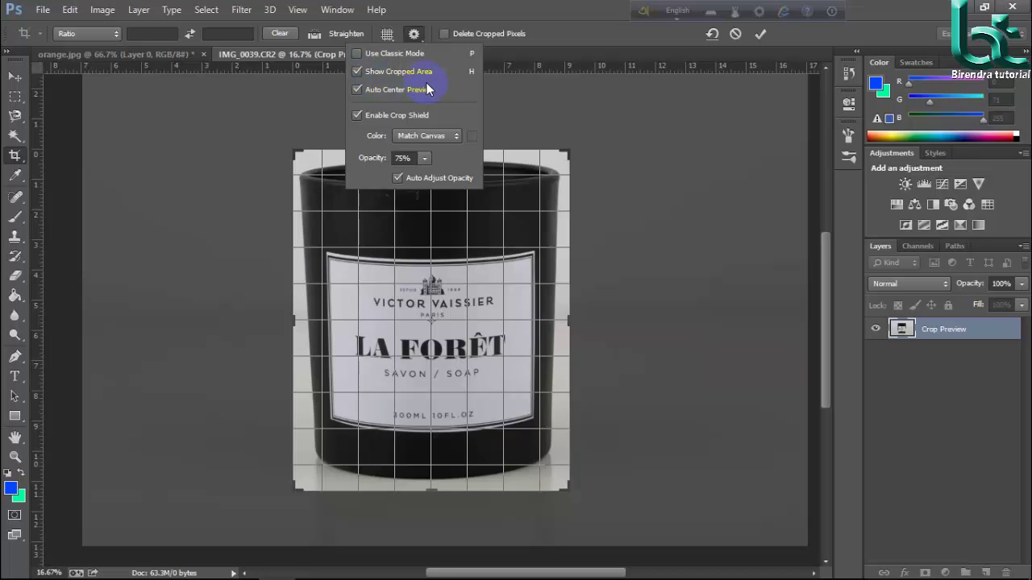
{"action": "left_click", "coordinate": [357, 71]}
{"action": "left_click", "coordinate": [357, 72]}
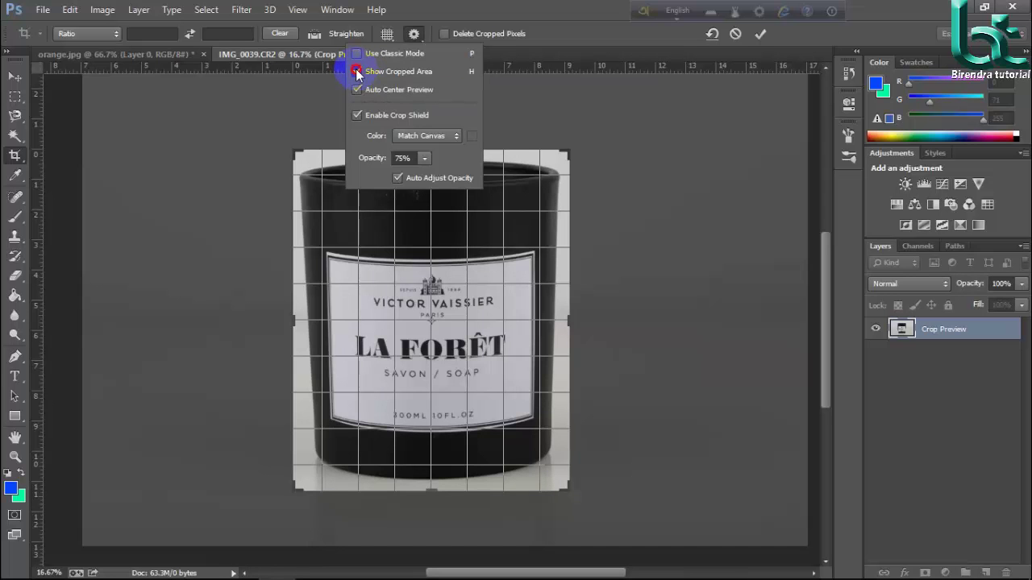
{"action": "left_click", "coordinate": [357, 71]}
{"action": "left_click", "coordinate": [357, 71]}
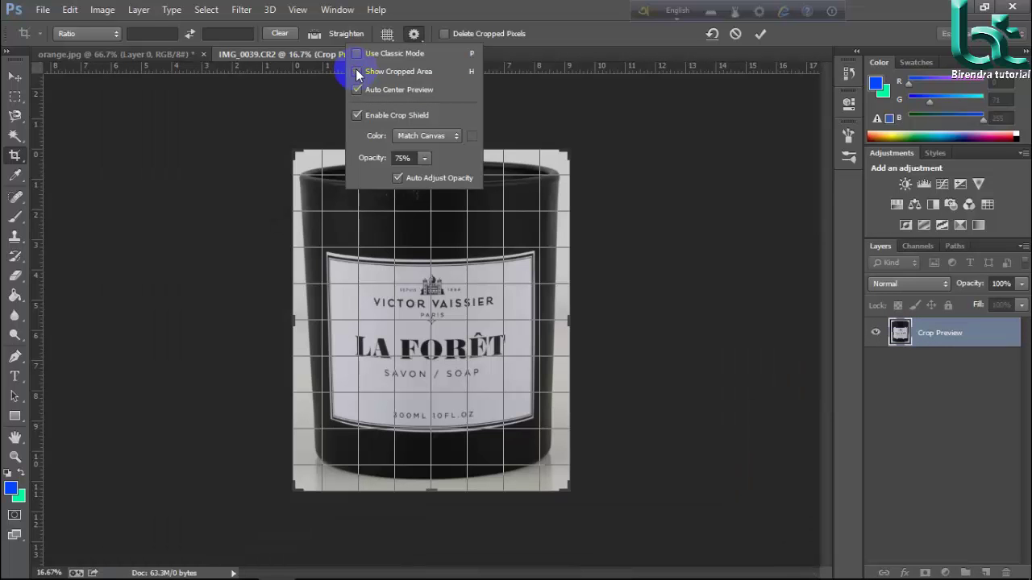
{"action": "left_click", "coordinate": [357, 71]}
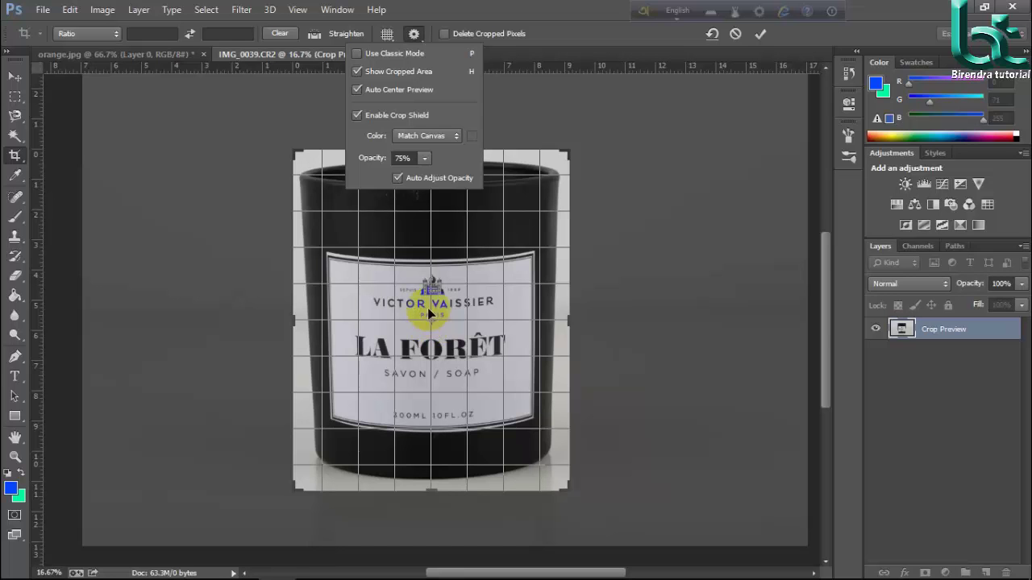
{"action": "left_click", "coordinate": [415, 251]}
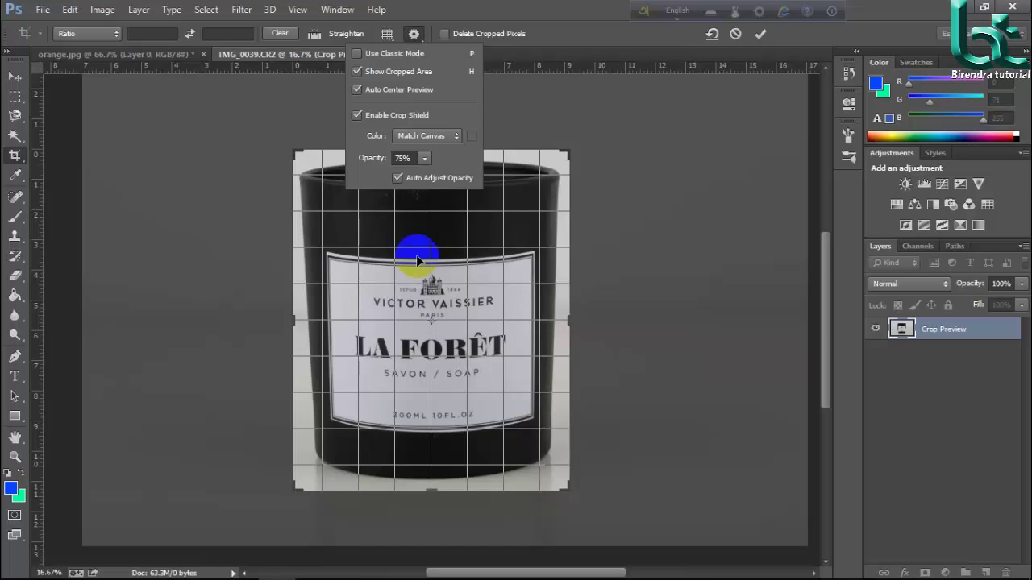
{"action": "left_click", "coordinate": [357, 90]}
- Toggle Enable Crop Shield off and on, leaving it on at 75% opacity
{"action": "left_click", "coordinate": [359, 115]}
{"action": "left_click", "coordinate": [358, 115]}
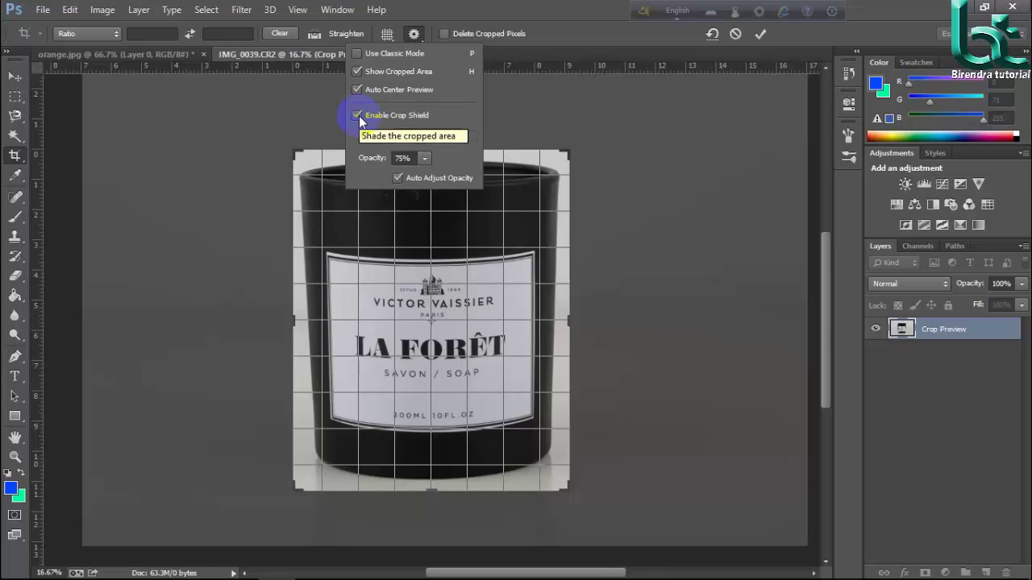
{"action": "left_click", "coordinate": [359, 116]}
{"action": "left_click", "coordinate": [358, 115]}
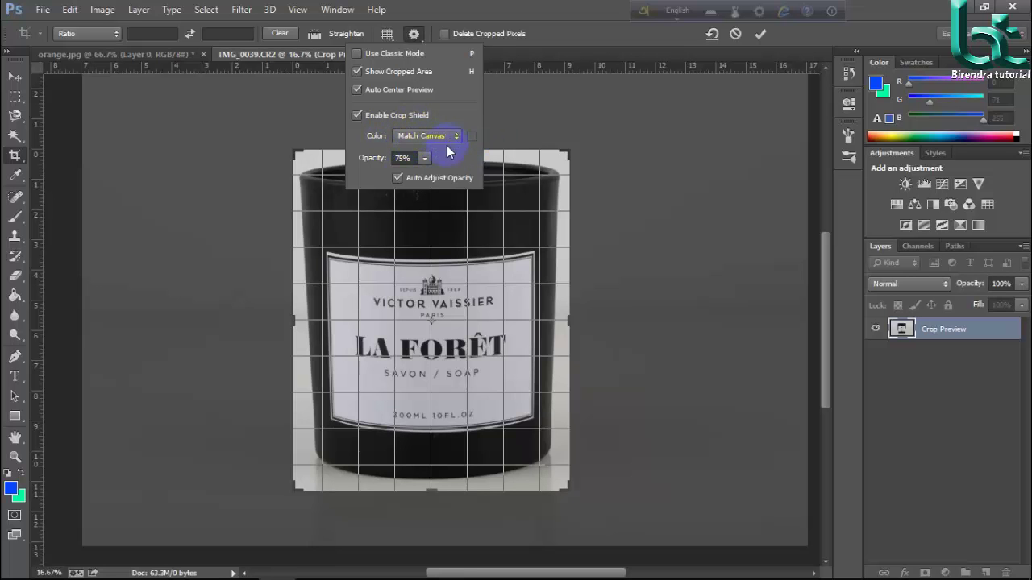
{"action": "left_click", "coordinate": [403, 158]}
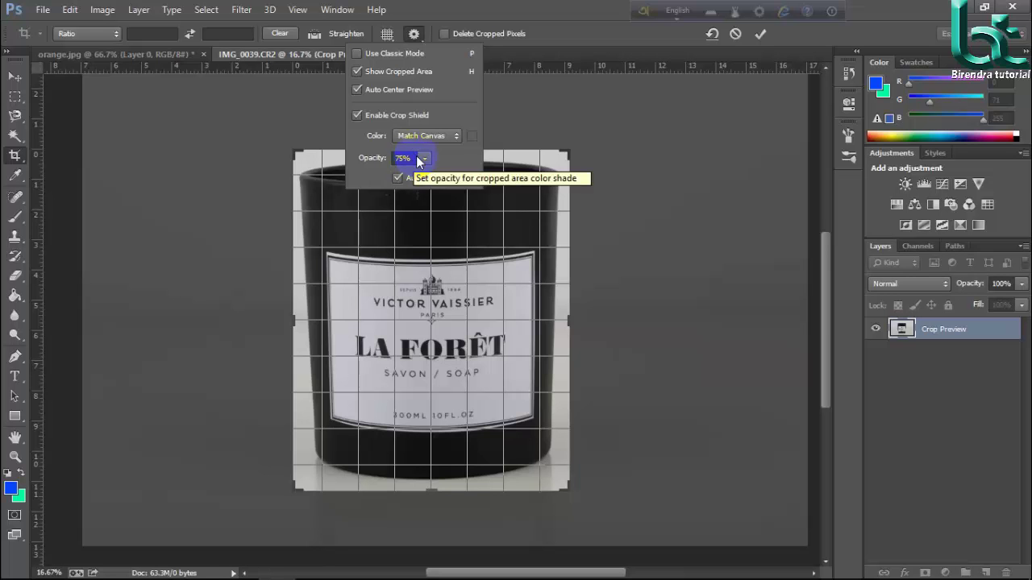
- Close the crop settings panel, leaving the grid-overlaid frame around the jar
{"action": "left_click", "coordinate": [553, 33]}
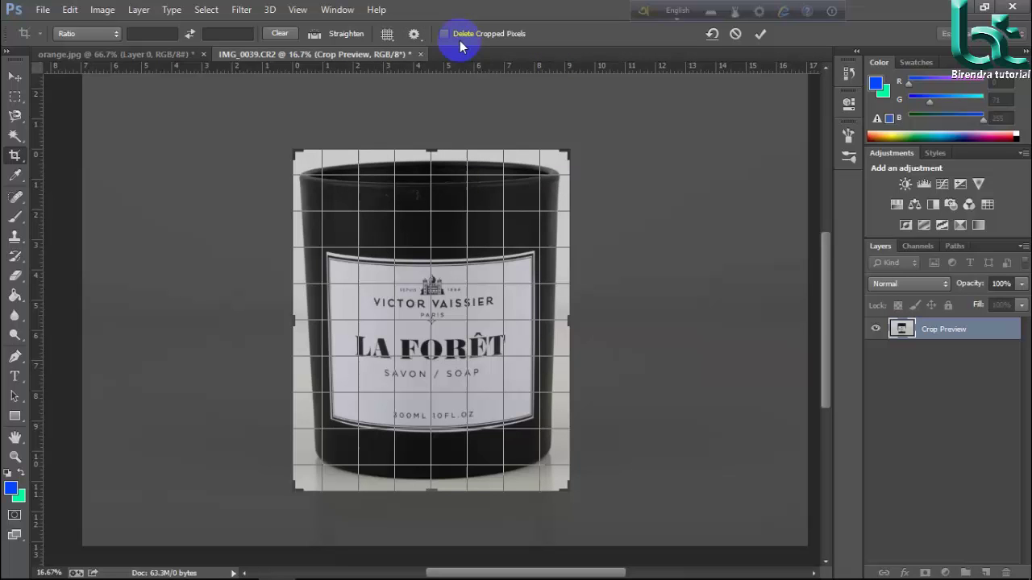